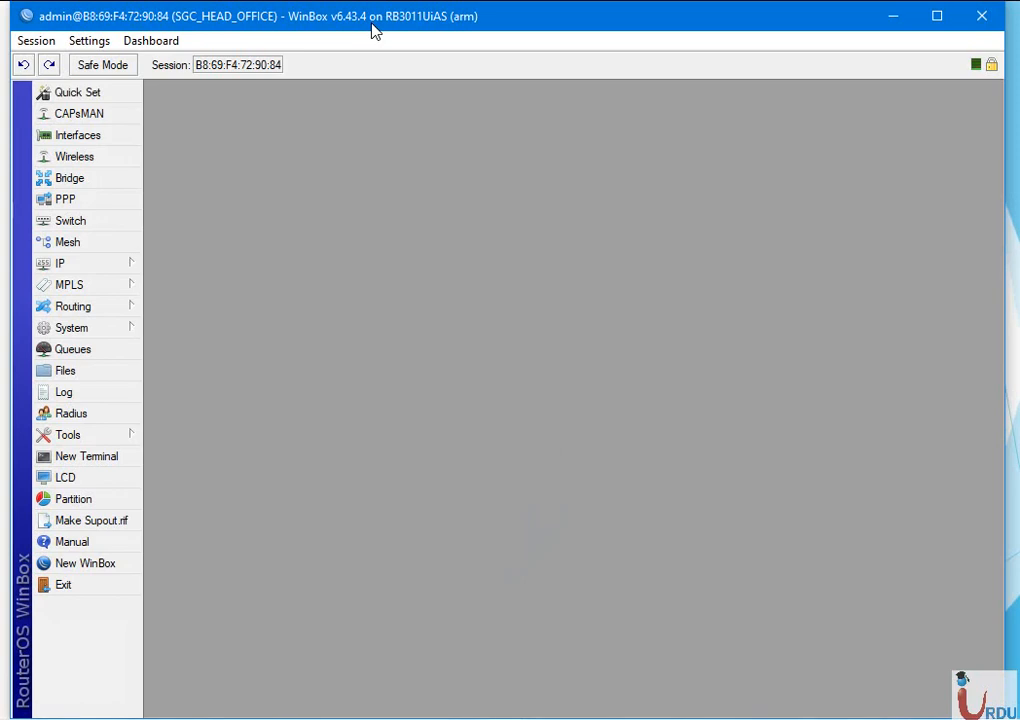
# Open the firewall's NAT rules and enlarge the Firewall window to fill the workspace.
pyautogui.click(128, 268)
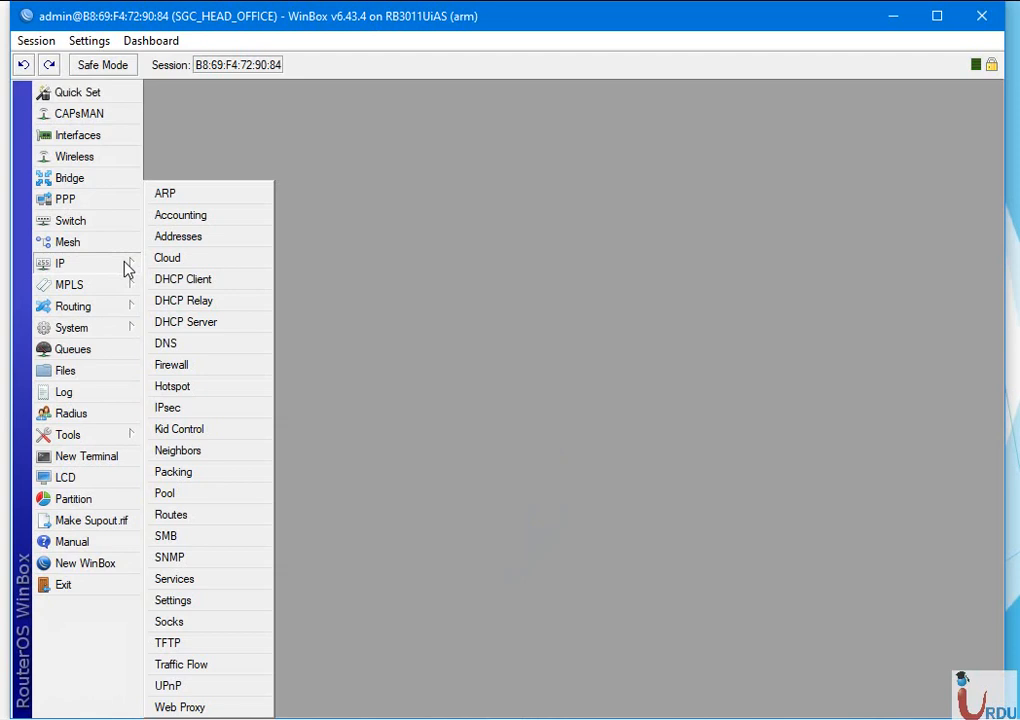
pyautogui.click(191, 368)
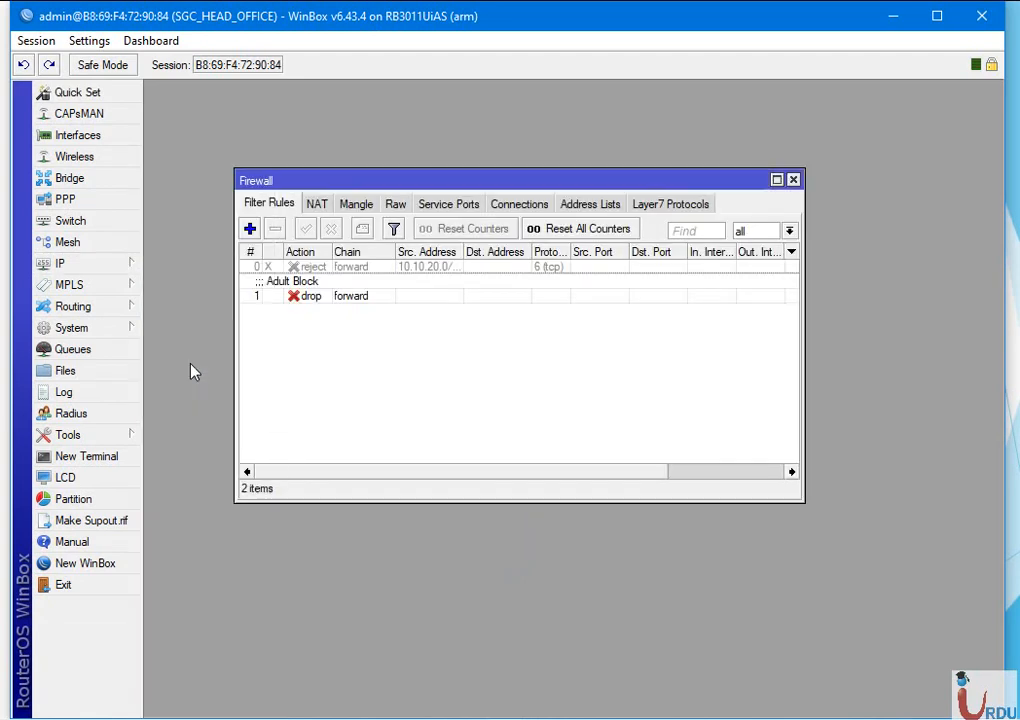
pyautogui.click(316, 205)
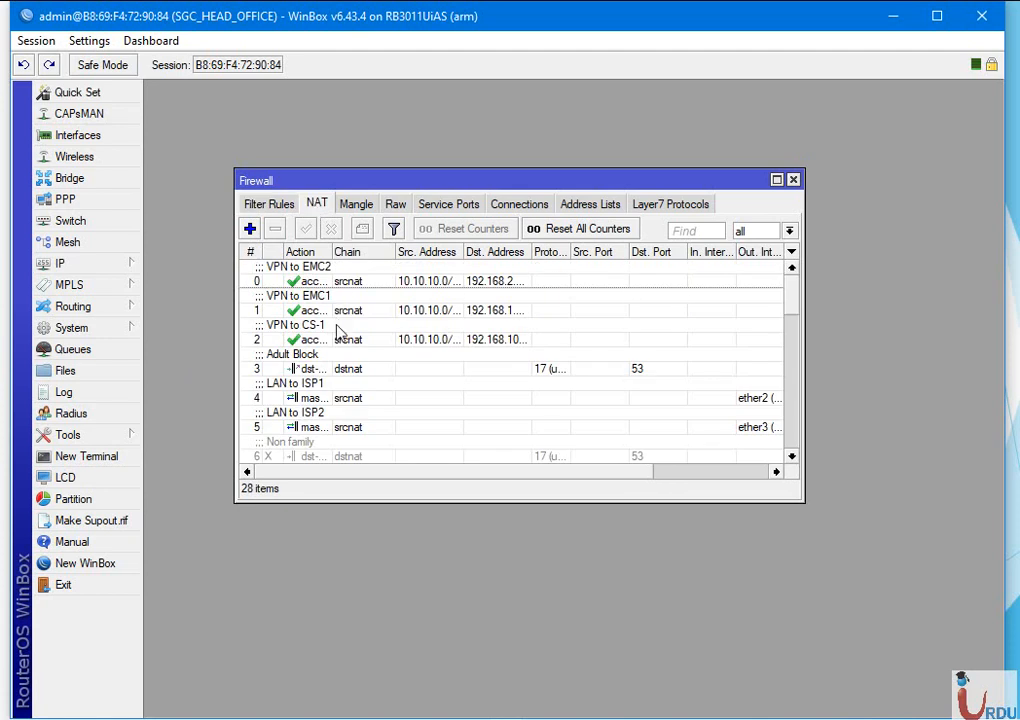
pyautogui.doubleClick(306, 367)
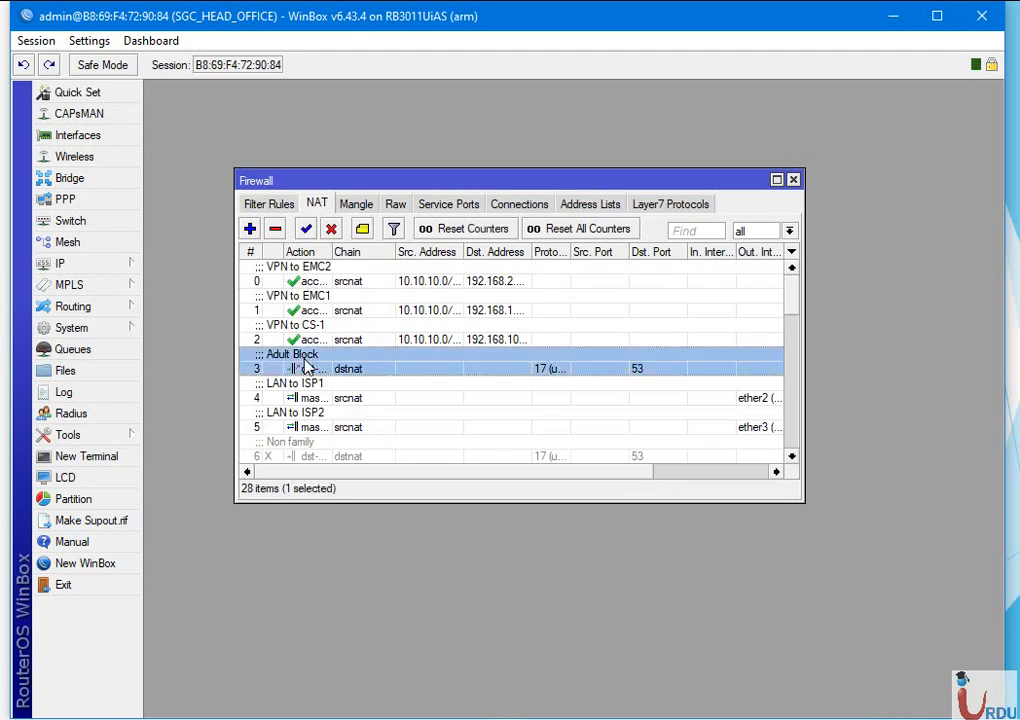
pyautogui.click(516, 92)
pyautogui.moveTo(233, 170); pyautogui.dragTo(148, 100)
pyautogui.moveTo(803, 497); pyautogui.dragTo(993, 697)
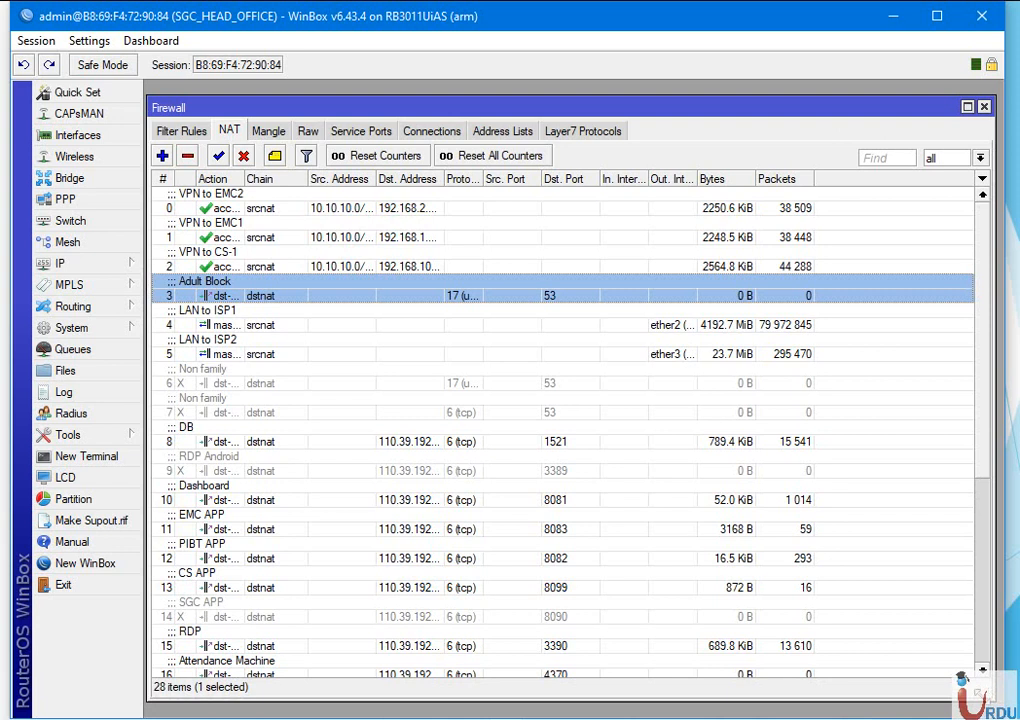
pyautogui.click(162, 156)
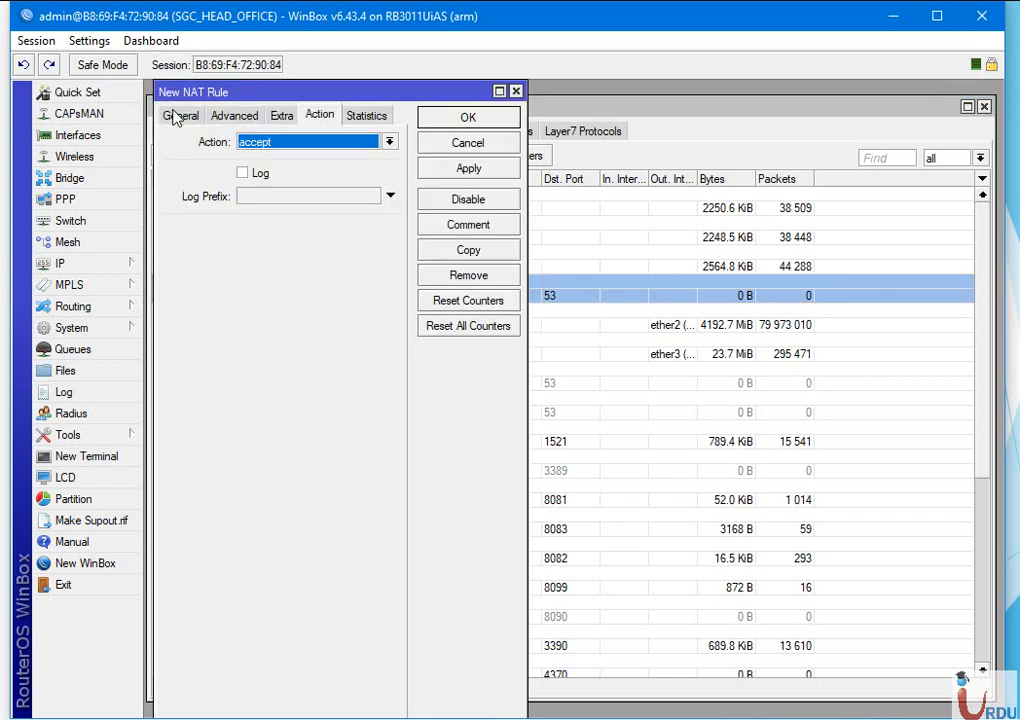
pyautogui.click(178, 116)
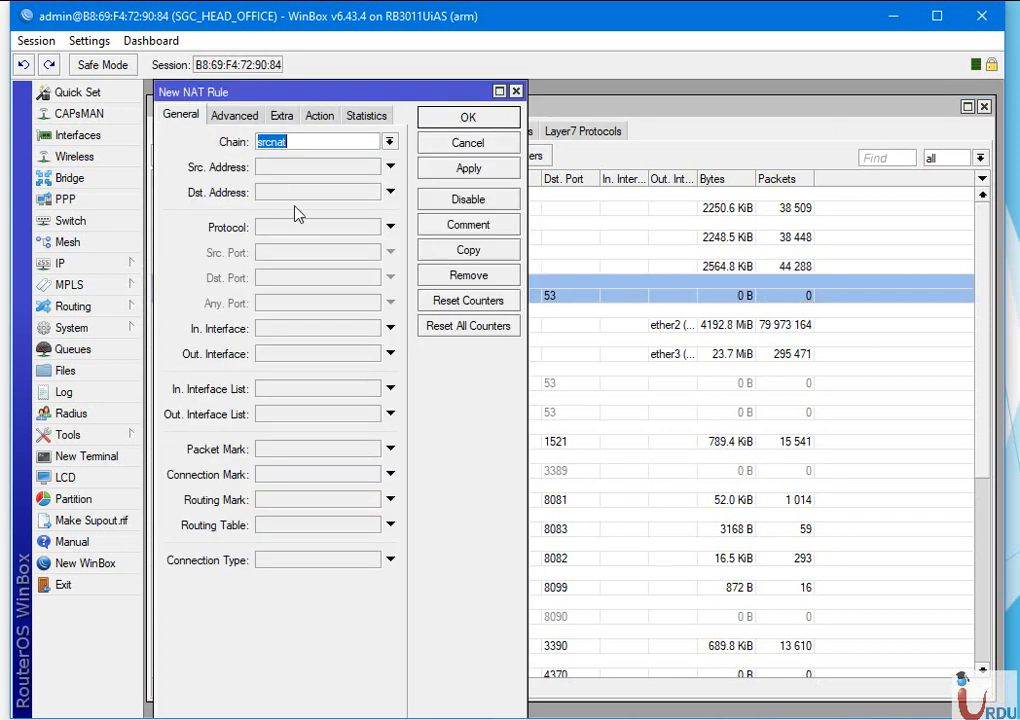
pyautogui.click(320, 116)
pyautogui.click(238, 117)
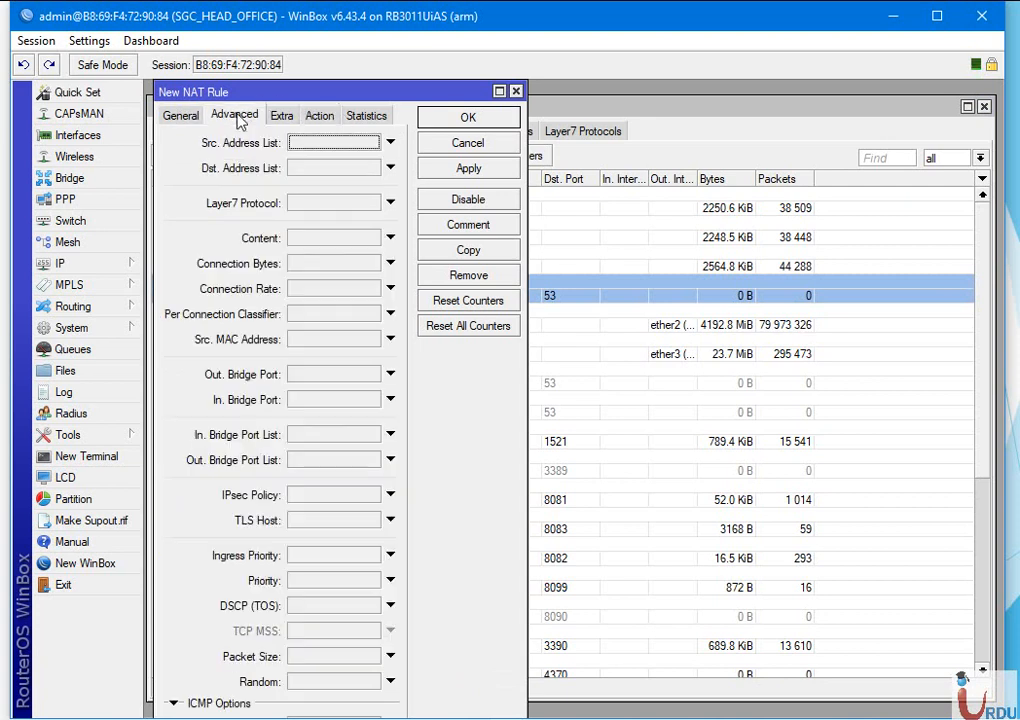
pyautogui.click(516, 92)
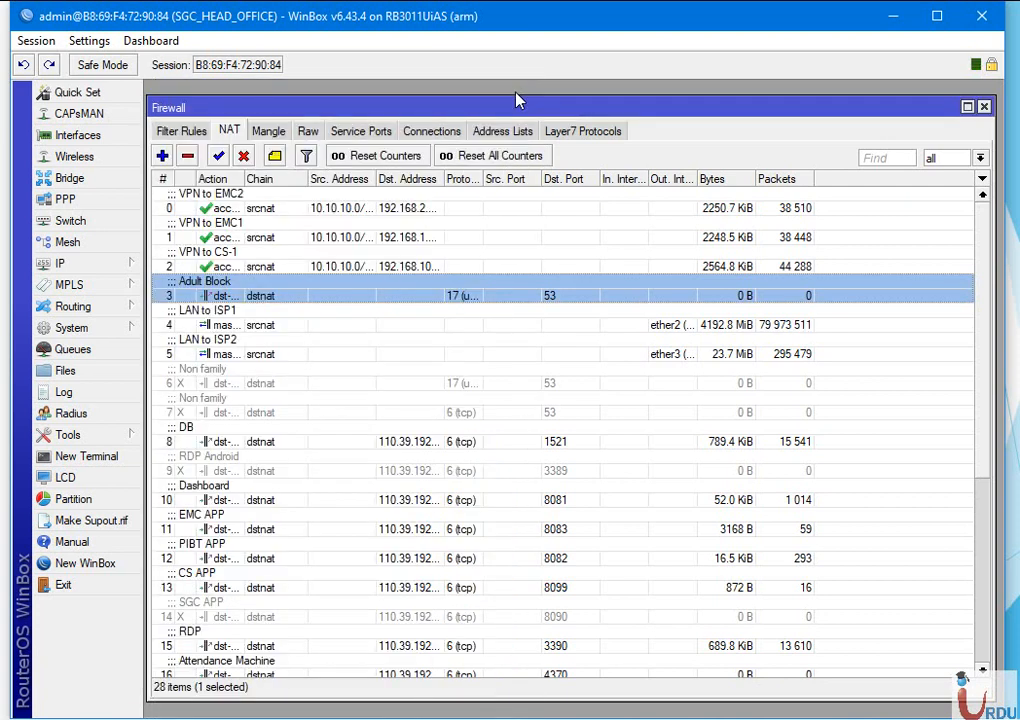
# Examine the Adult Block NAT rule's chain, protocol, destination port and source address list, closing the rule when finished.
pyautogui.doubleClick(220, 292)
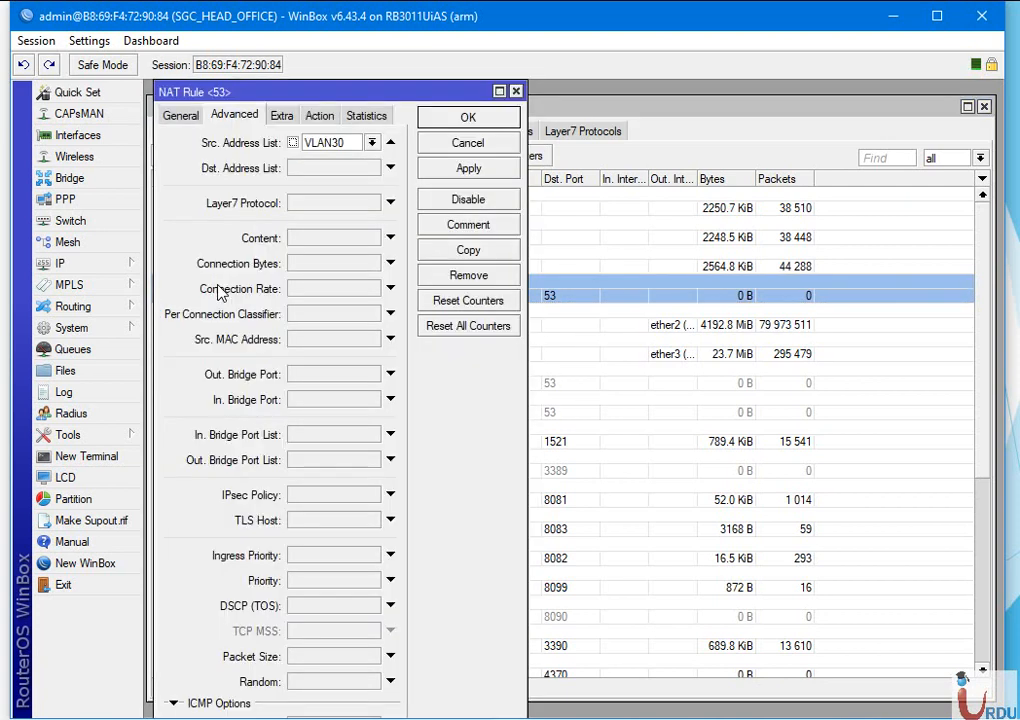
pyautogui.click(180, 115)
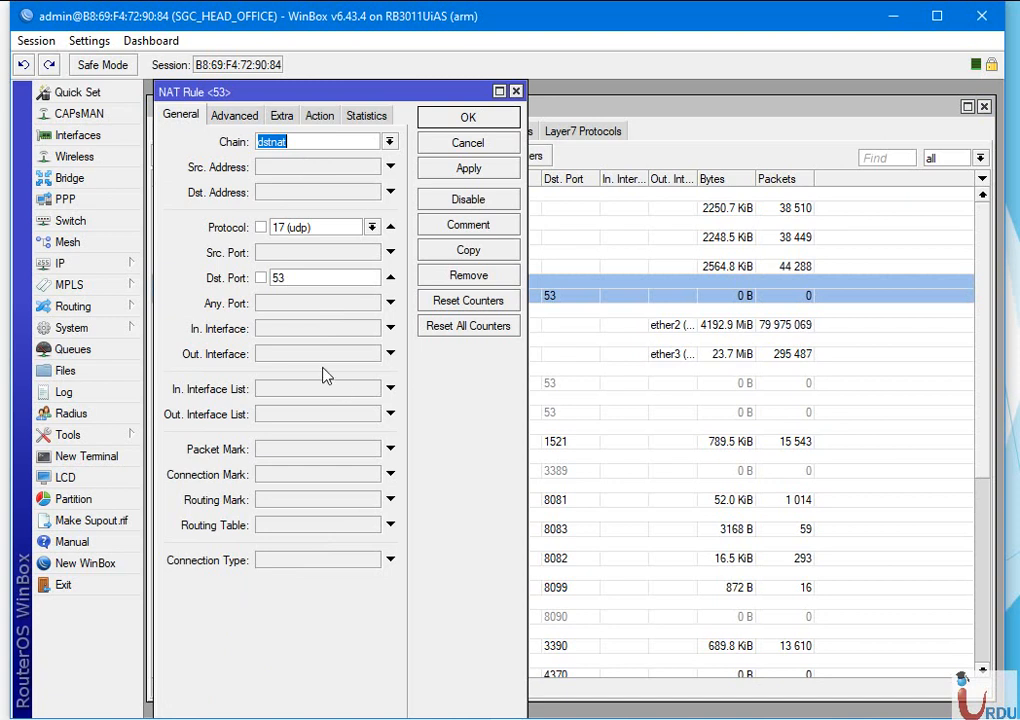
pyautogui.click(264, 143)
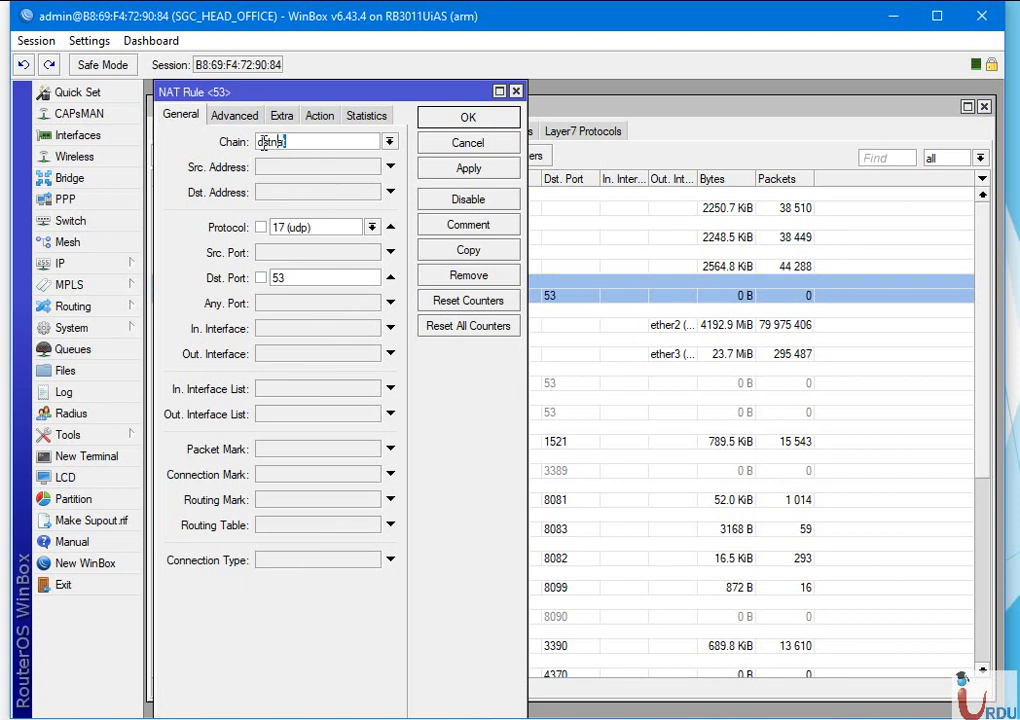
pyautogui.click(389, 142)
pyautogui.click(390, 144)
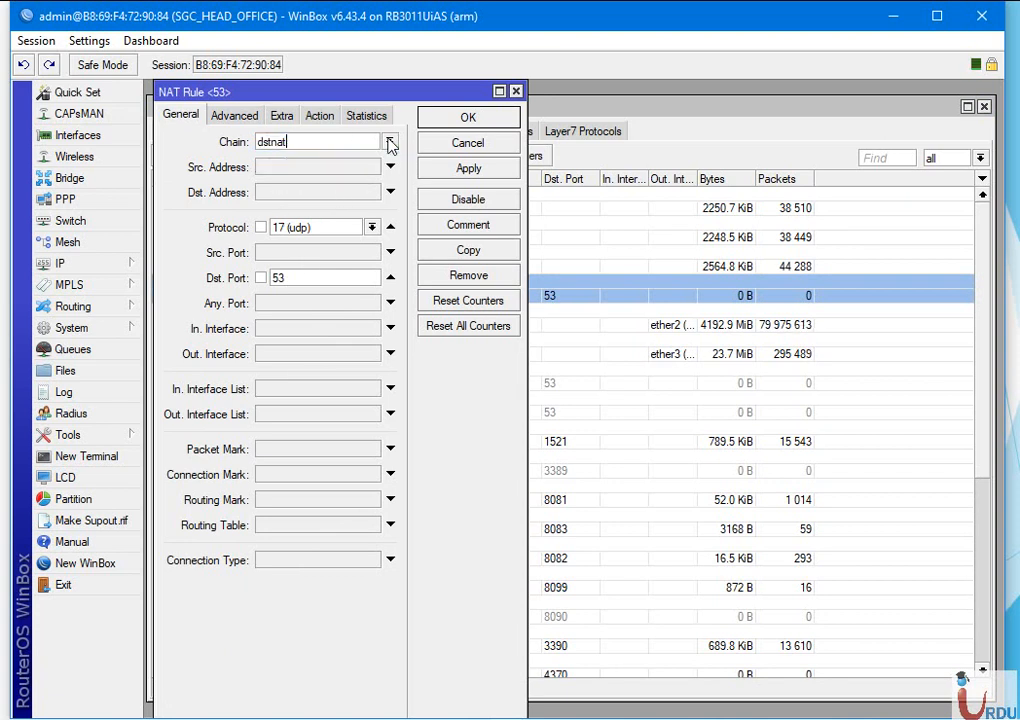
pyautogui.click(372, 228)
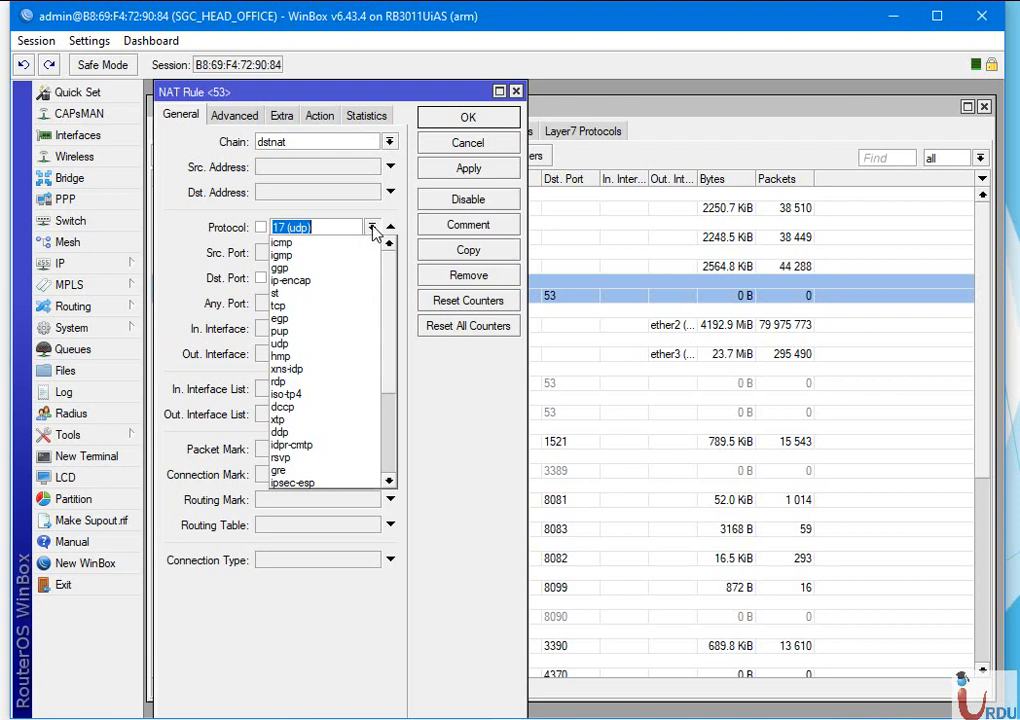
pyautogui.click(372, 229)
pyautogui.click(301, 279)
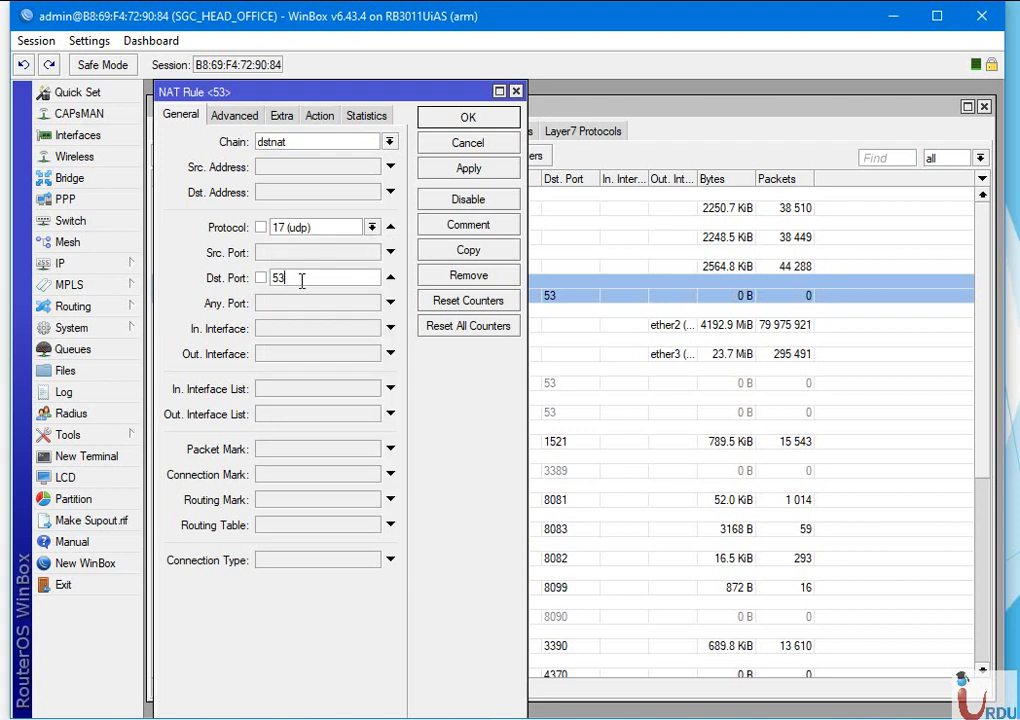
pyautogui.moveTo(301, 279); pyautogui.dragTo(274, 279)
pyautogui.click(237, 116)
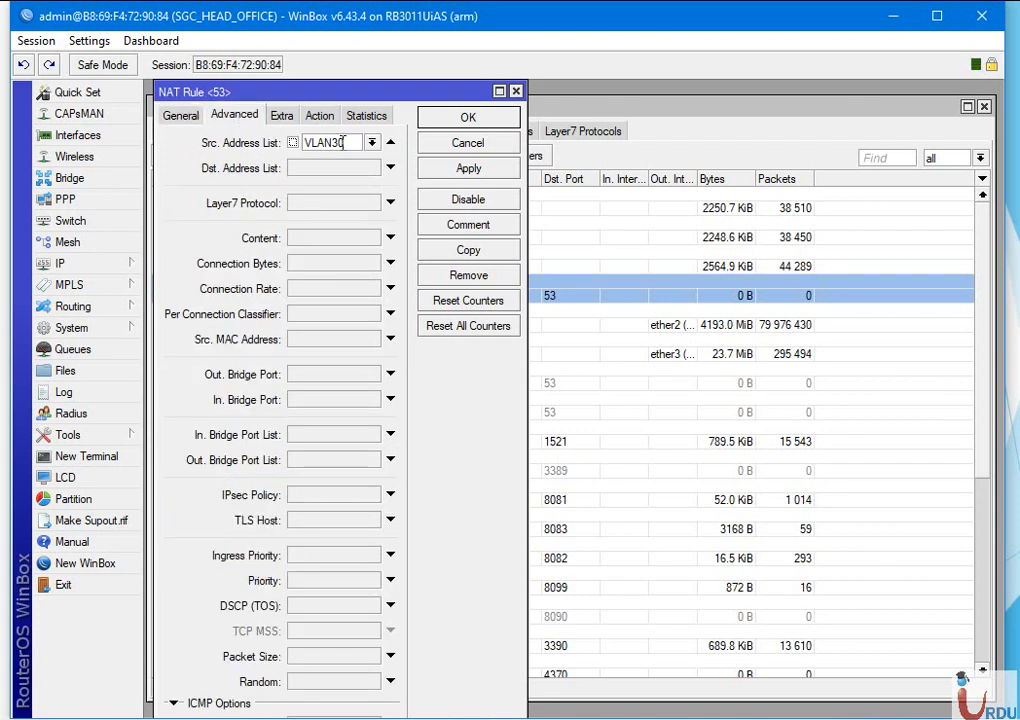
pyautogui.moveTo(348, 142); pyautogui.dragTo(272, 113)
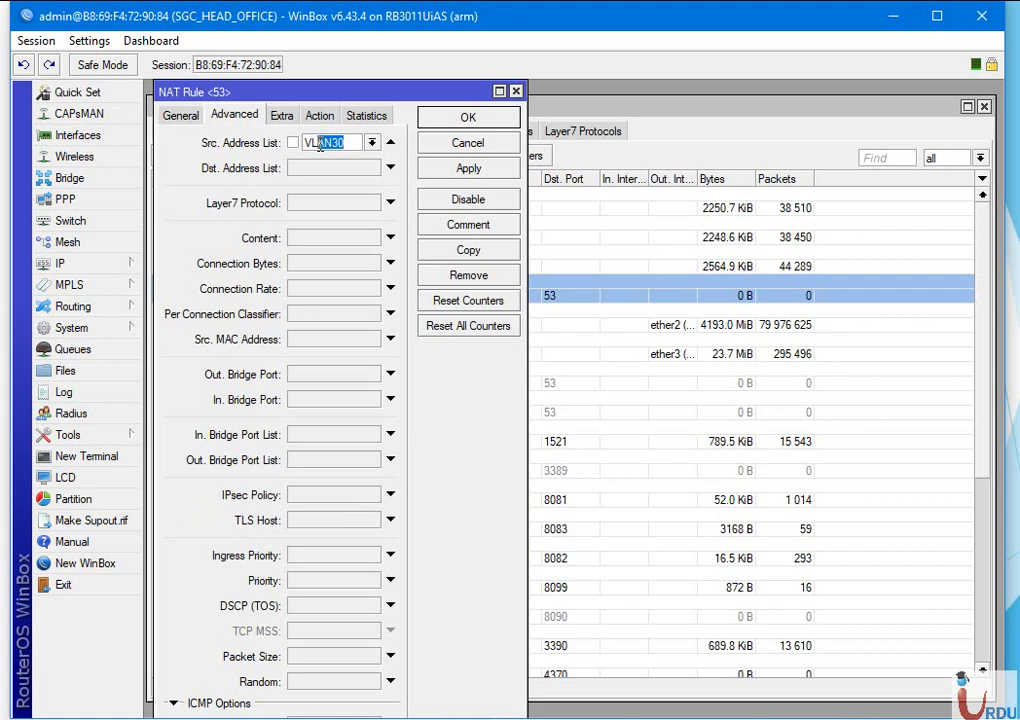
pyautogui.click(516, 92)
# Examine the three VLAN'S entries in the firewall address lists.
pyautogui.click(510, 132)
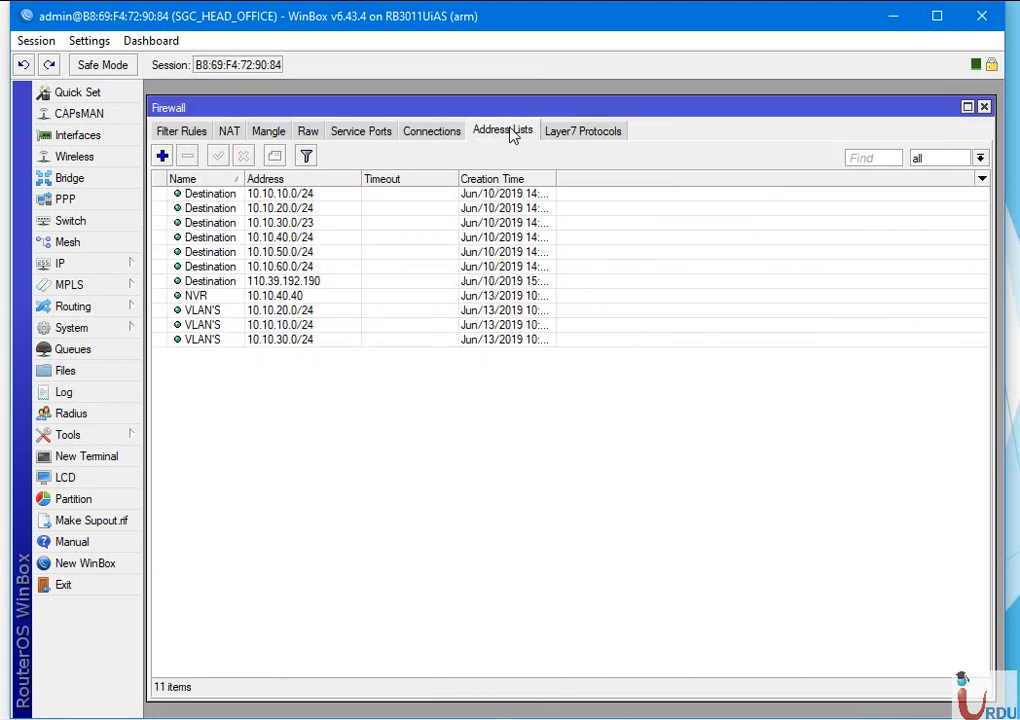
pyautogui.click(216, 313)
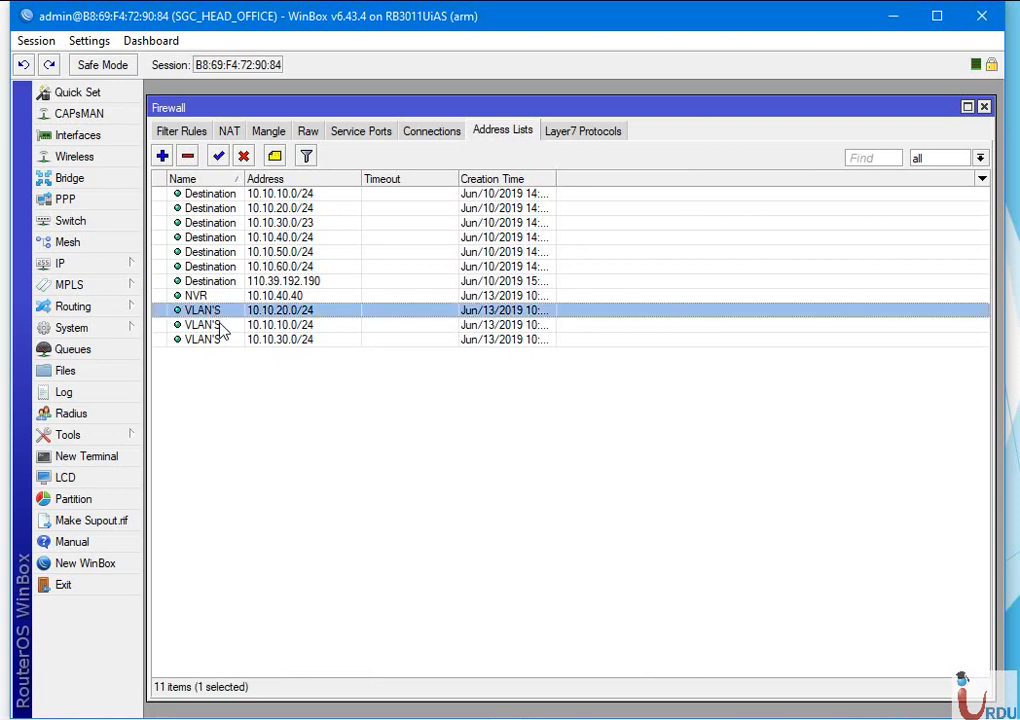
pyautogui.click(221, 326)
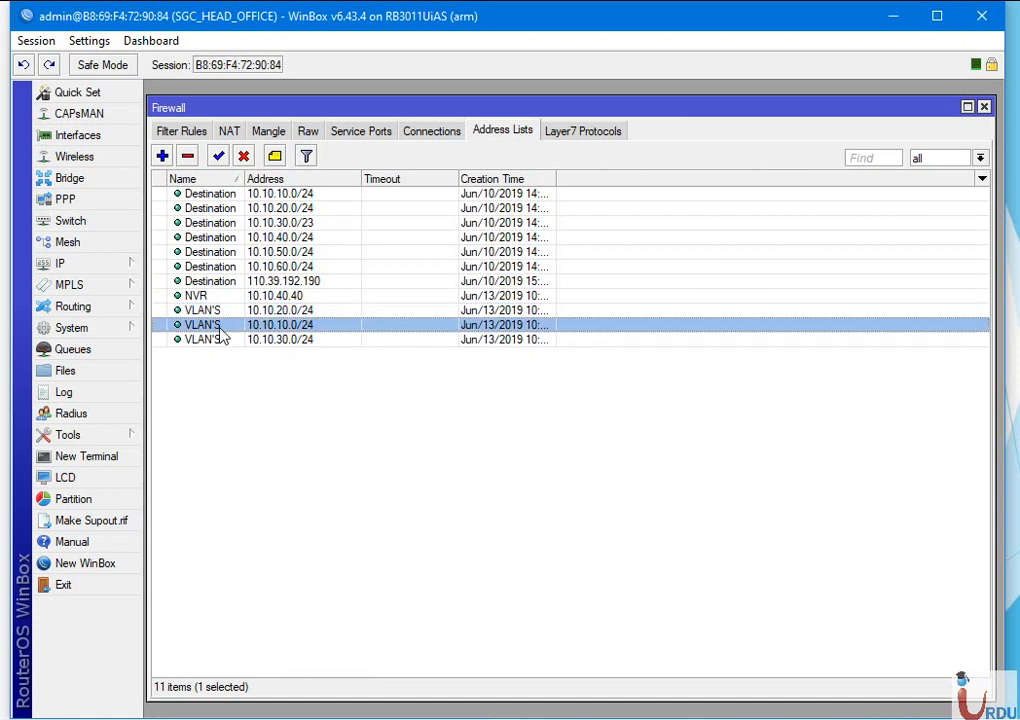
pyautogui.click(220, 341)
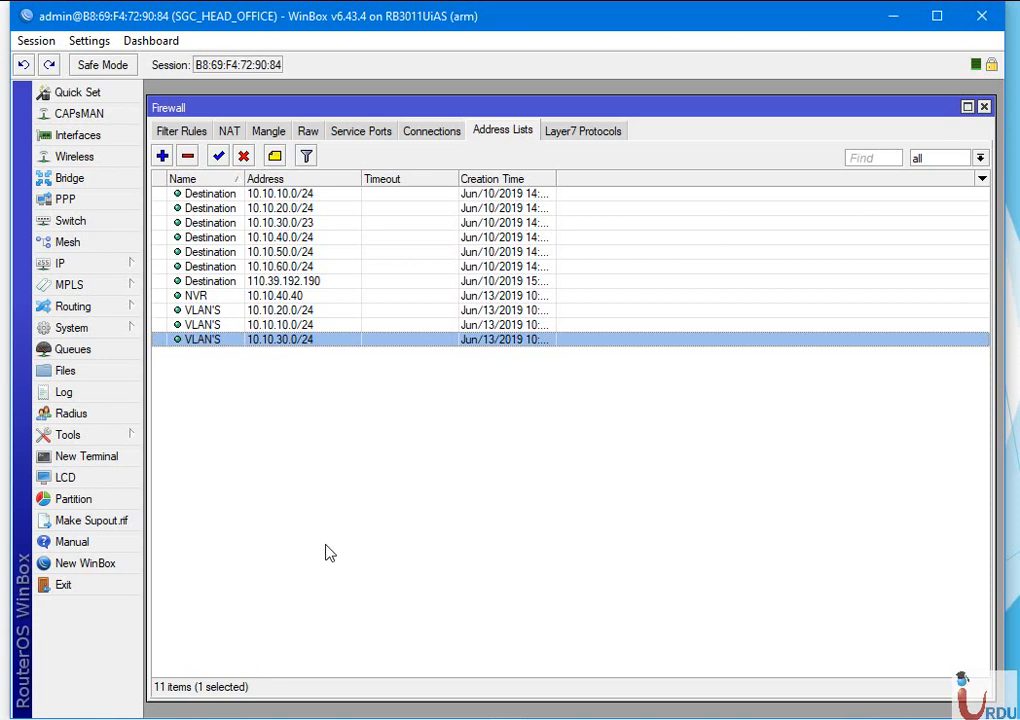
# Reopen the Adult Block NAT rule and review its source address field and the selectable source address lists.
pyautogui.click(228, 133)
pyautogui.doubleClick(300, 295)
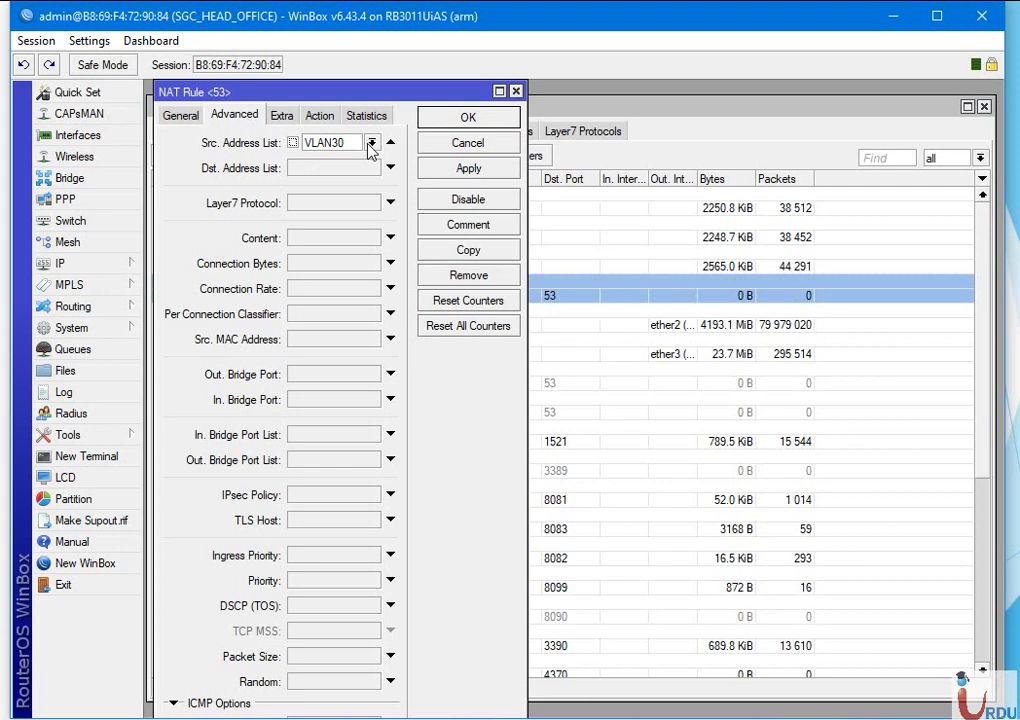
pyautogui.click(186, 116)
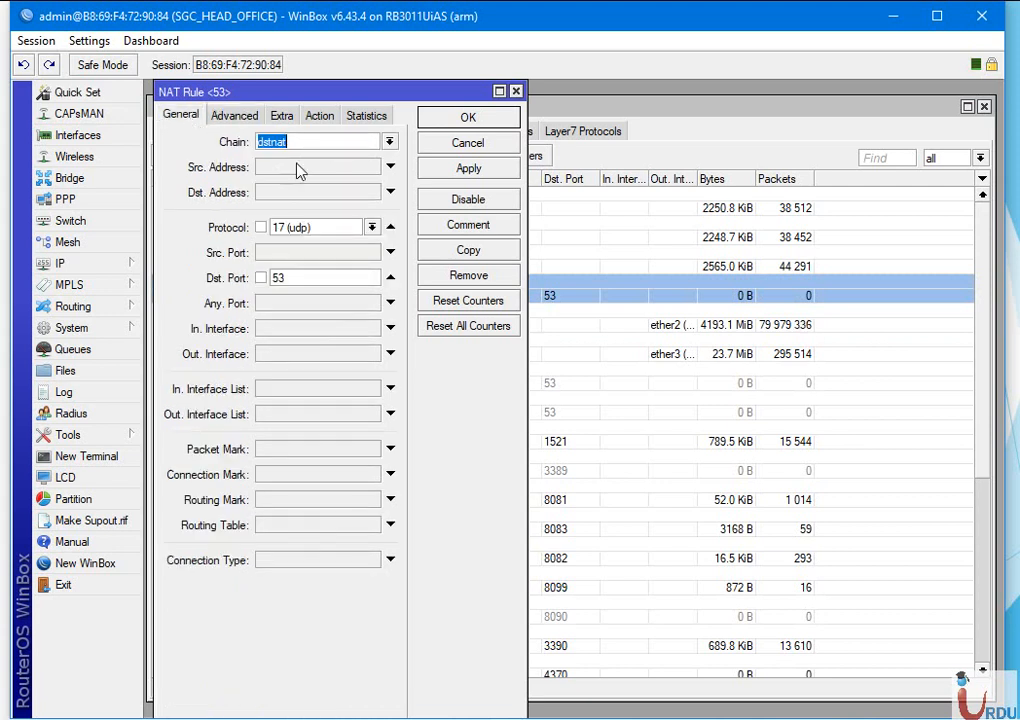
pyautogui.click(297, 168)
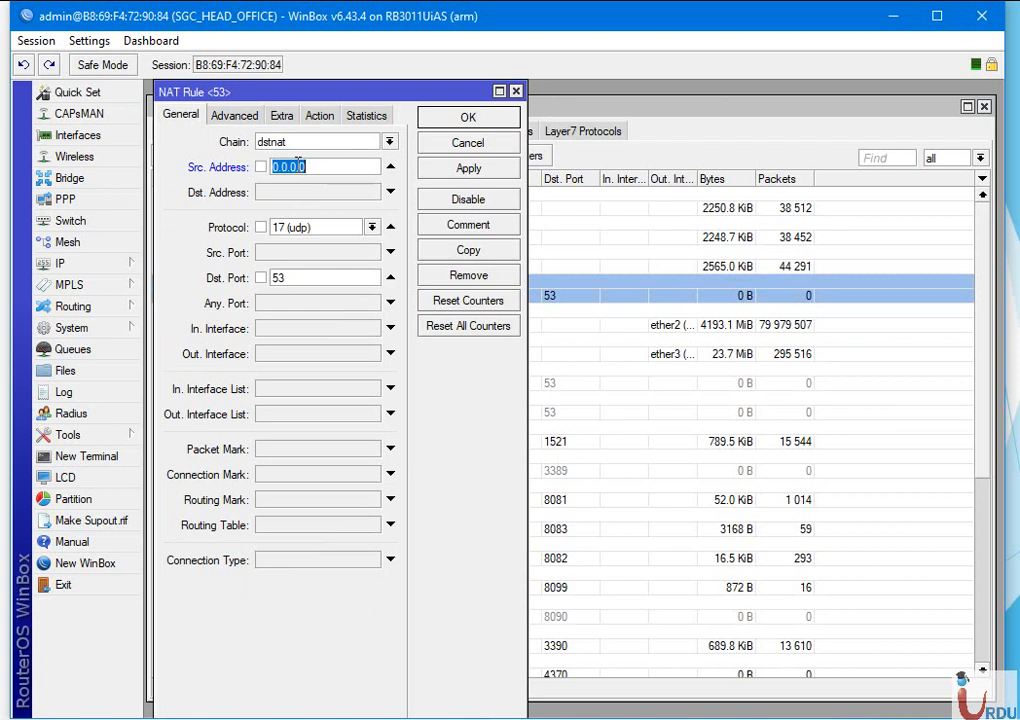
pyautogui.click(391, 166)
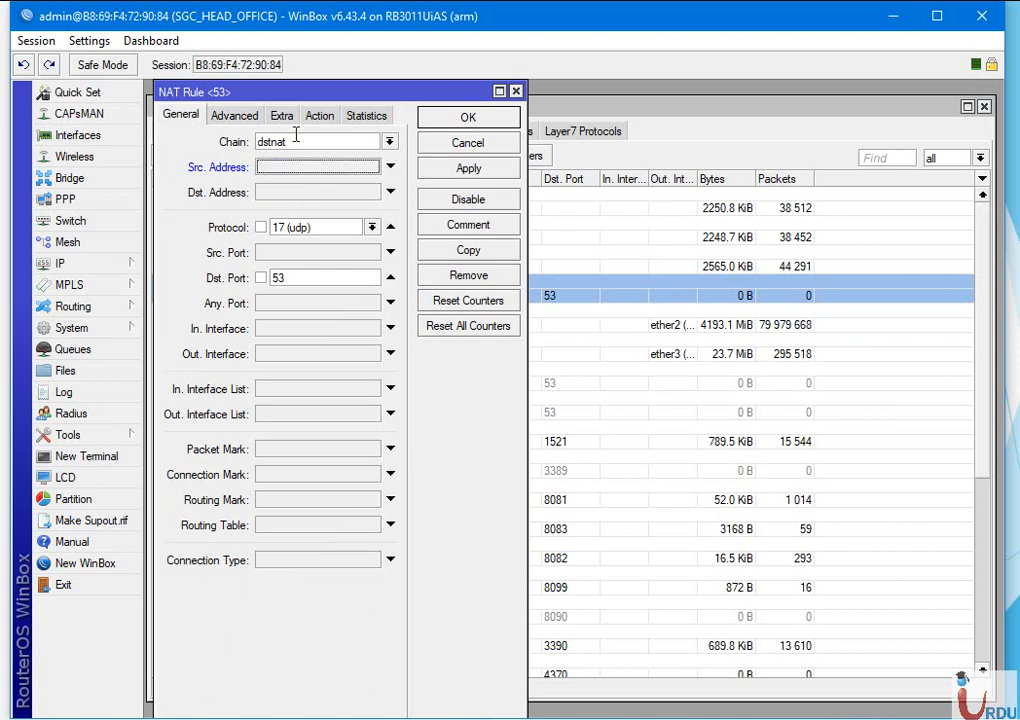
pyautogui.click(232, 116)
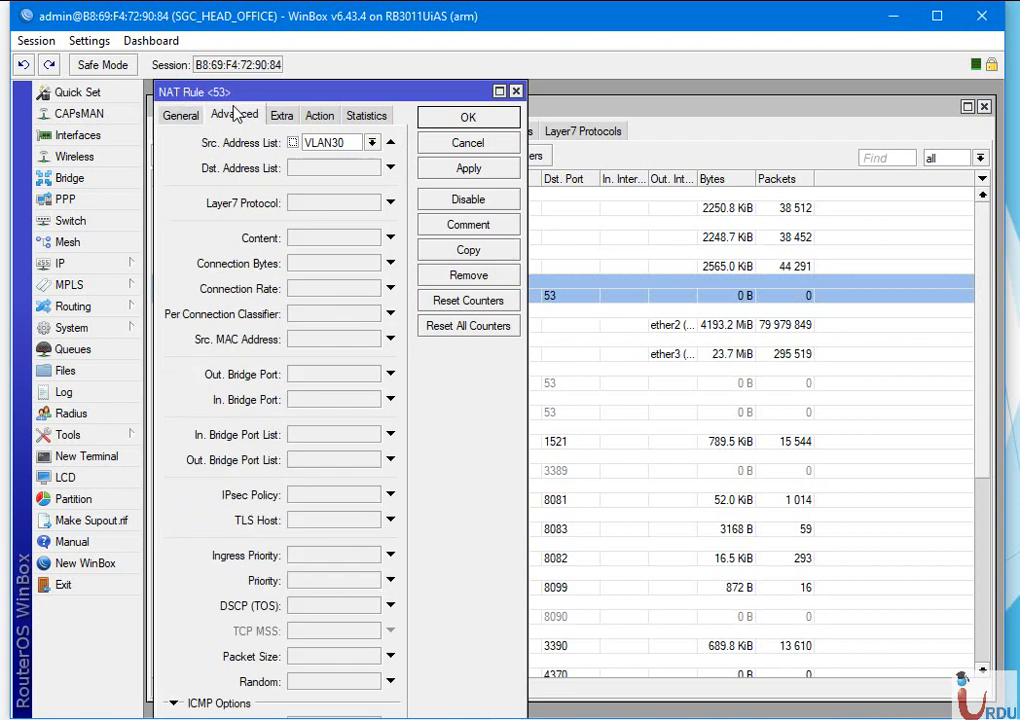
pyautogui.doubleClick(355, 143)
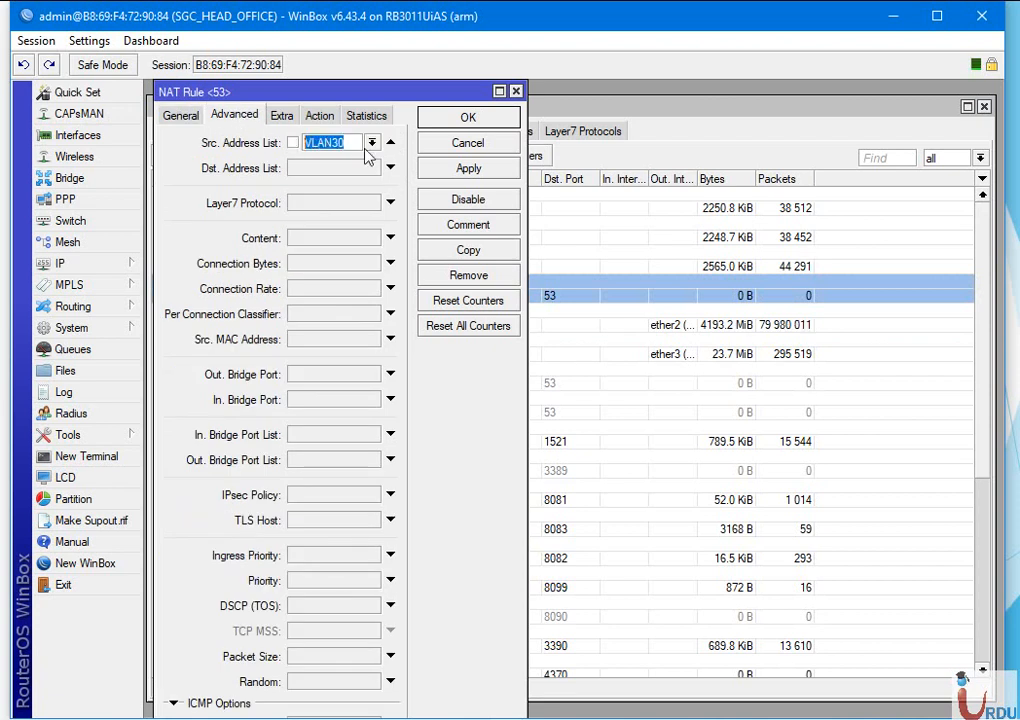
pyautogui.click(372, 143)
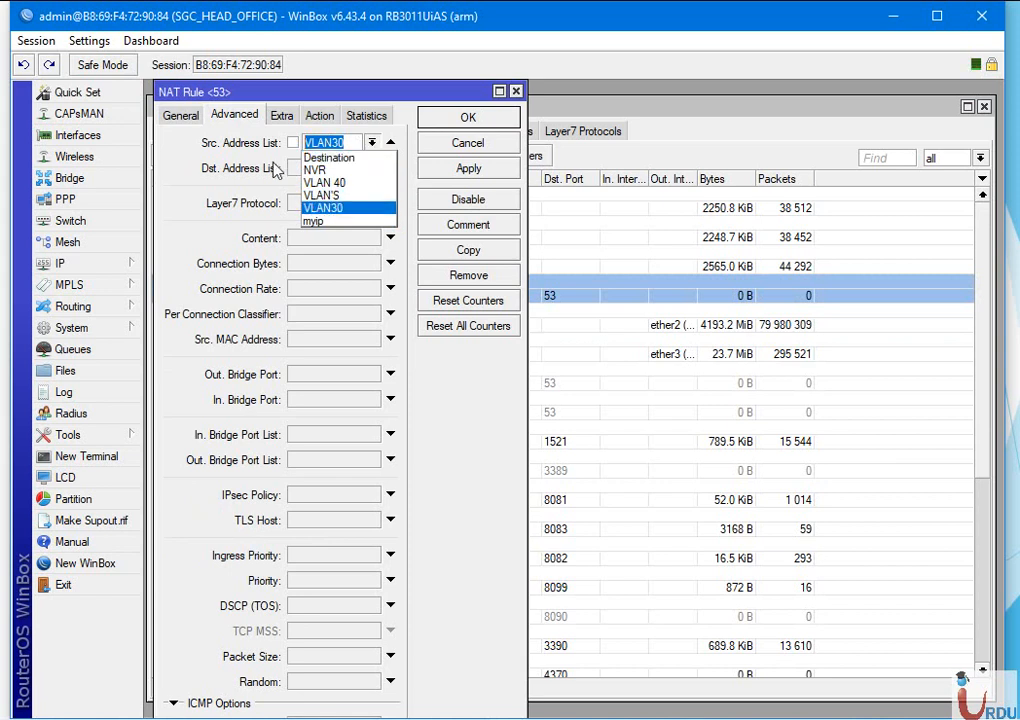
# Review the Adult Block rule's extra options and its action, including the redirect address and port.
pyautogui.click(287, 120)
pyautogui.click(287, 117)
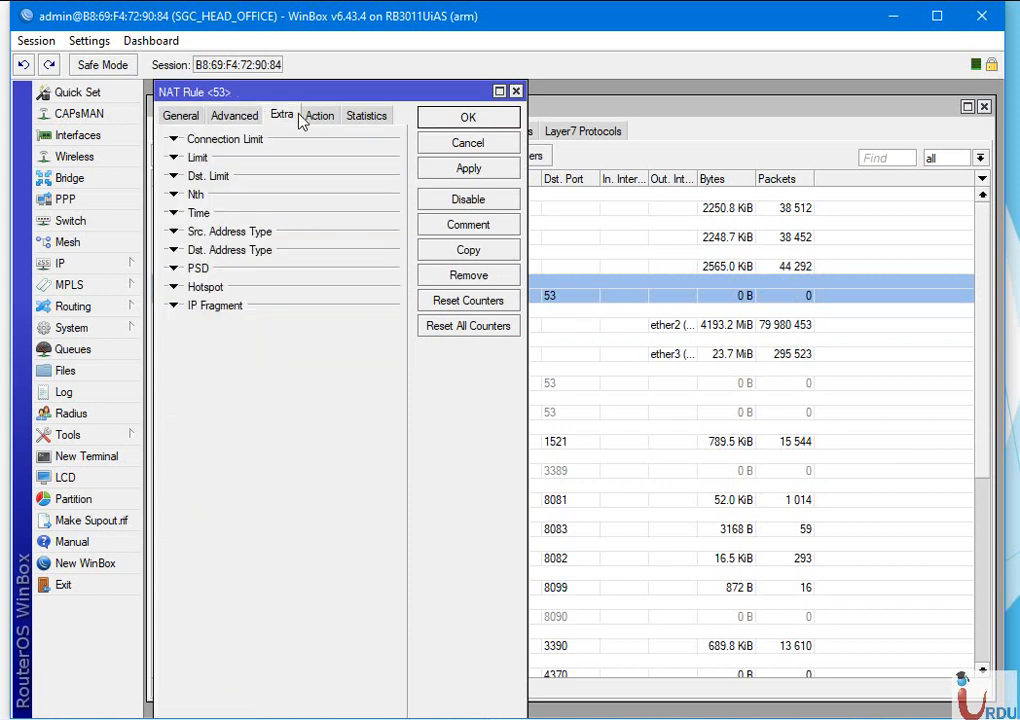
pyautogui.click(316, 117)
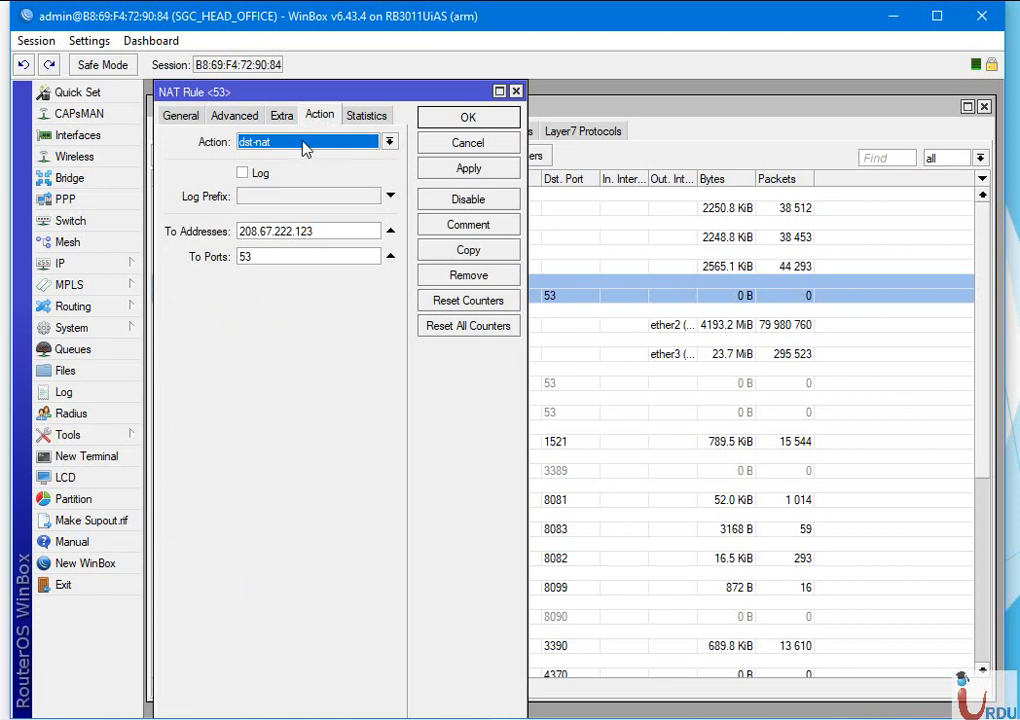
pyautogui.click(319, 230)
pyautogui.moveTo(319, 230); pyautogui.dragTo(228, 233)
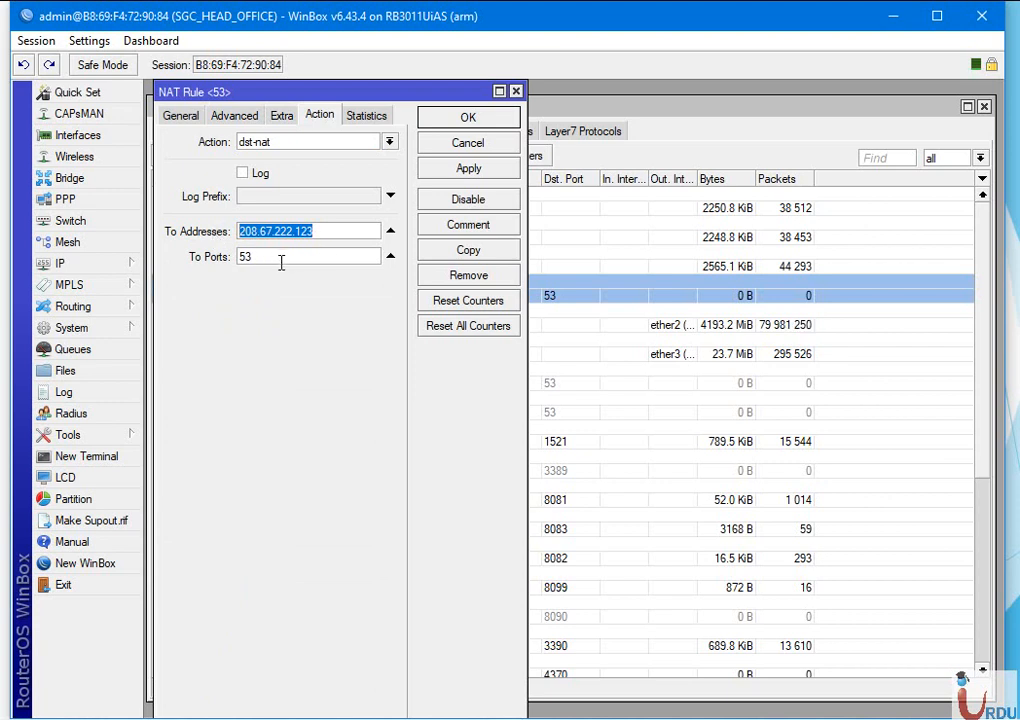
pyautogui.moveTo(280, 260); pyautogui.dragTo(222, 289)
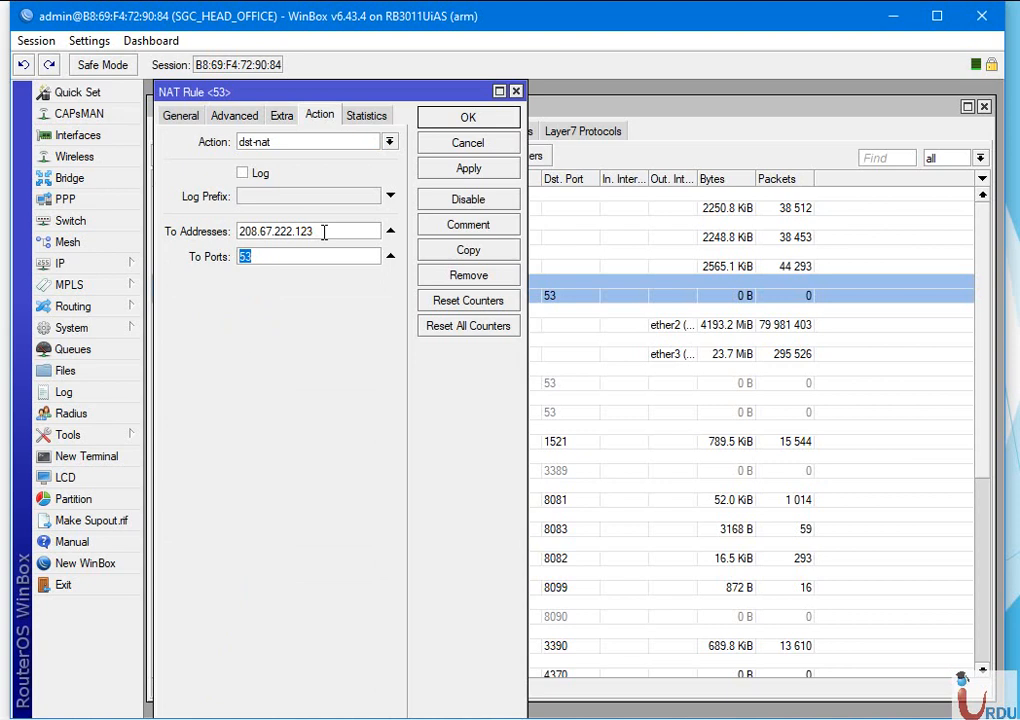
pyautogui.moveTo(324, 233); pyautogui.dragTo(228, 243)
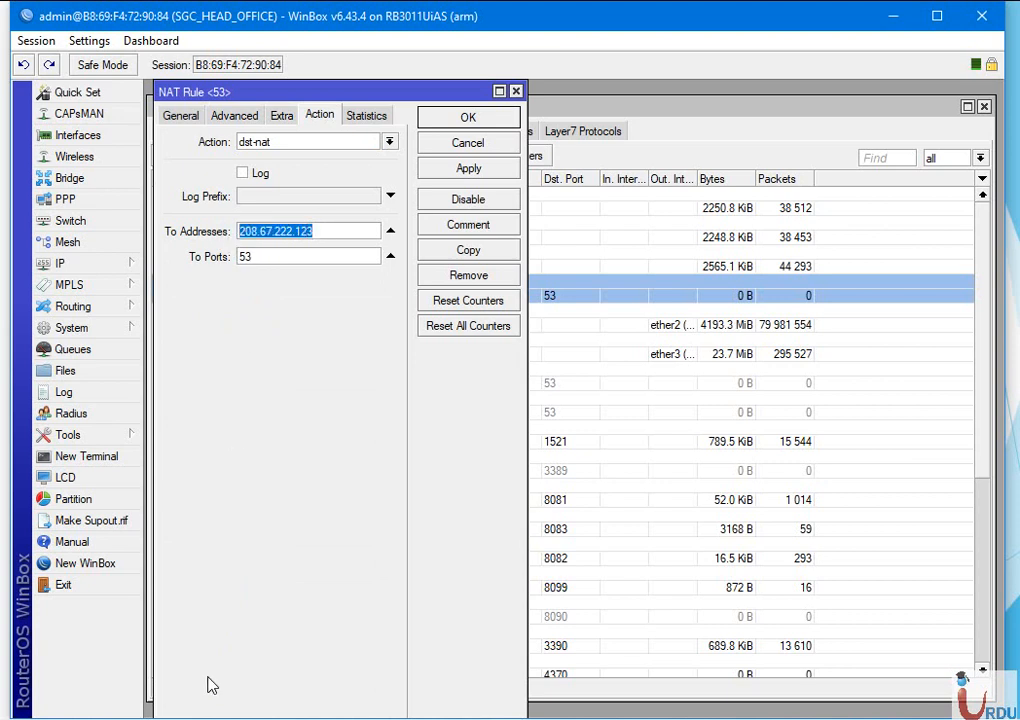
# Switch to Chrome and search for "open dns" in a new tab.
pyautogui.click(212, 718)
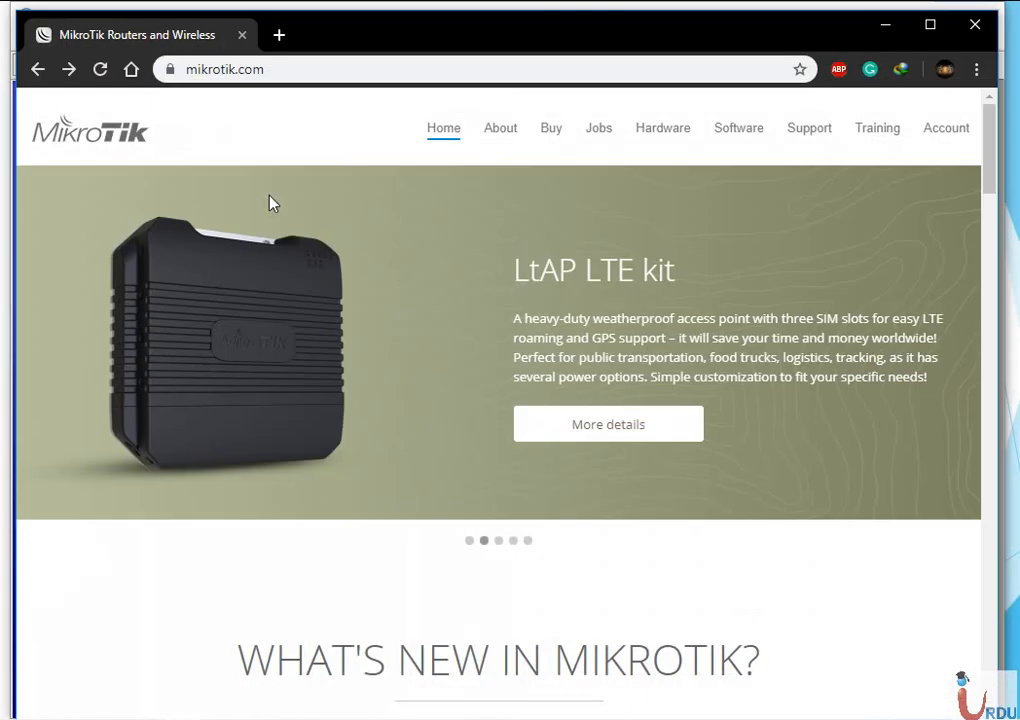
pyautogui.click(280, 35)
pyautogui.write('g')
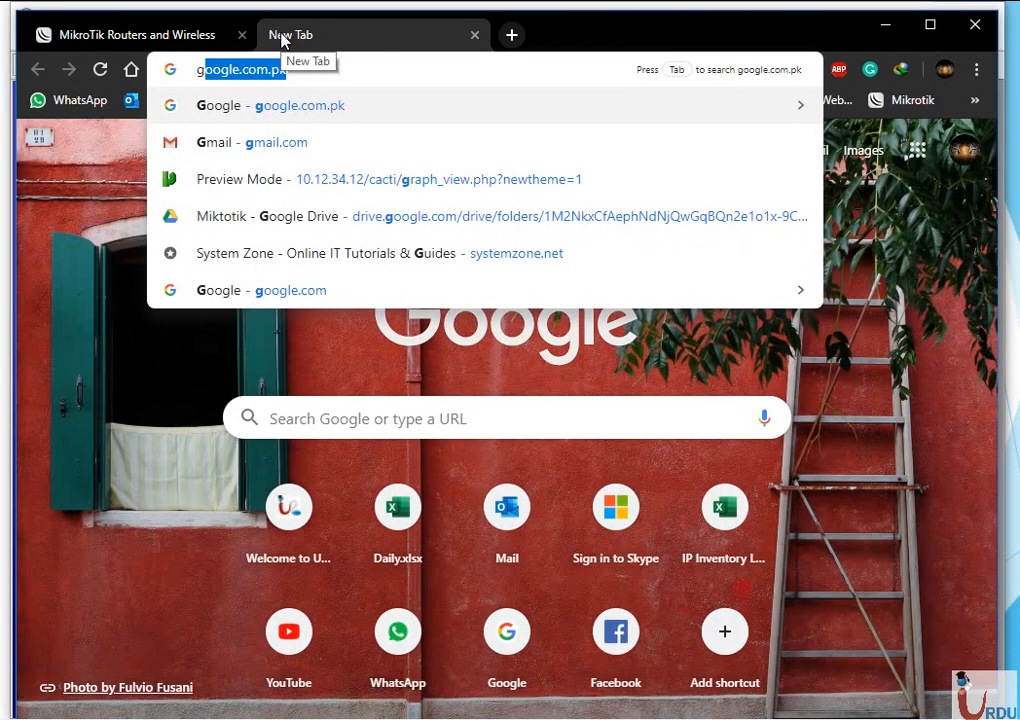
pyautogui.press('BackSpace')
pyautogui.press('BackSpace')
pyautogui.write('open')
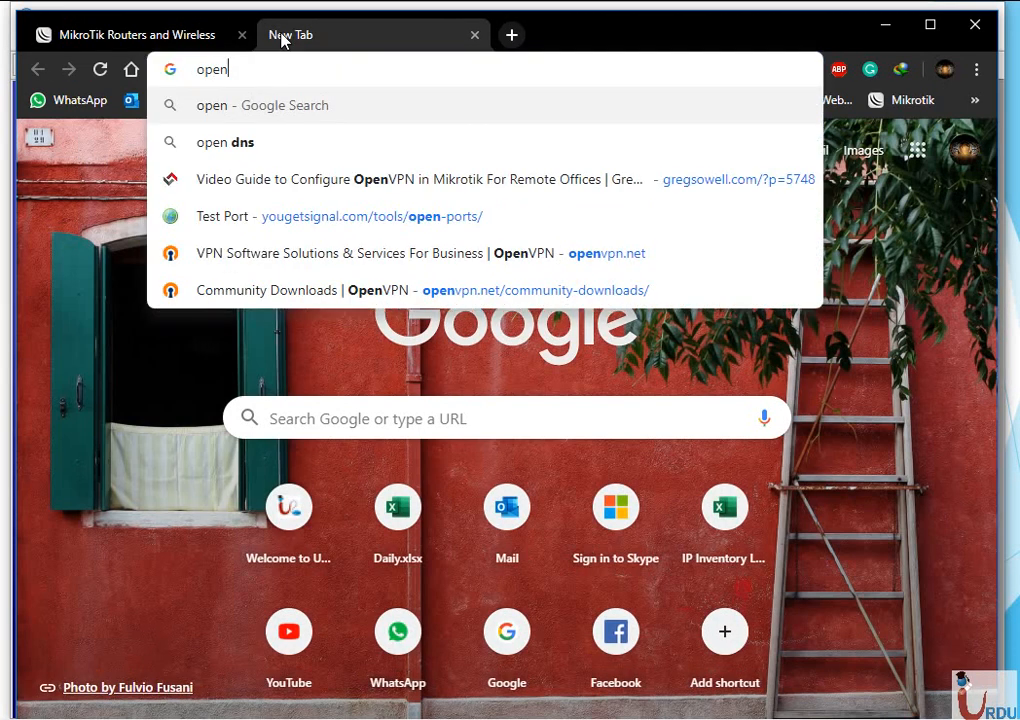
pyautogui.press('Return')
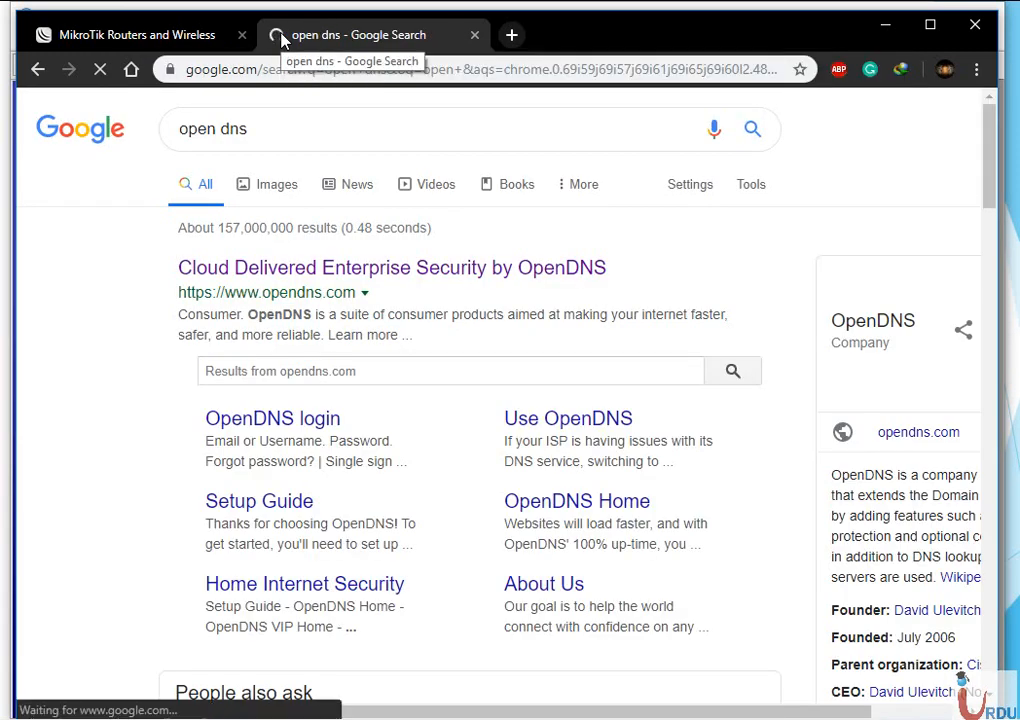
# Open the OpenDNS website from the search results in its own tab and highlight the DNS server addresses in the page footer.
pyautogui.rightClick(370, 268)
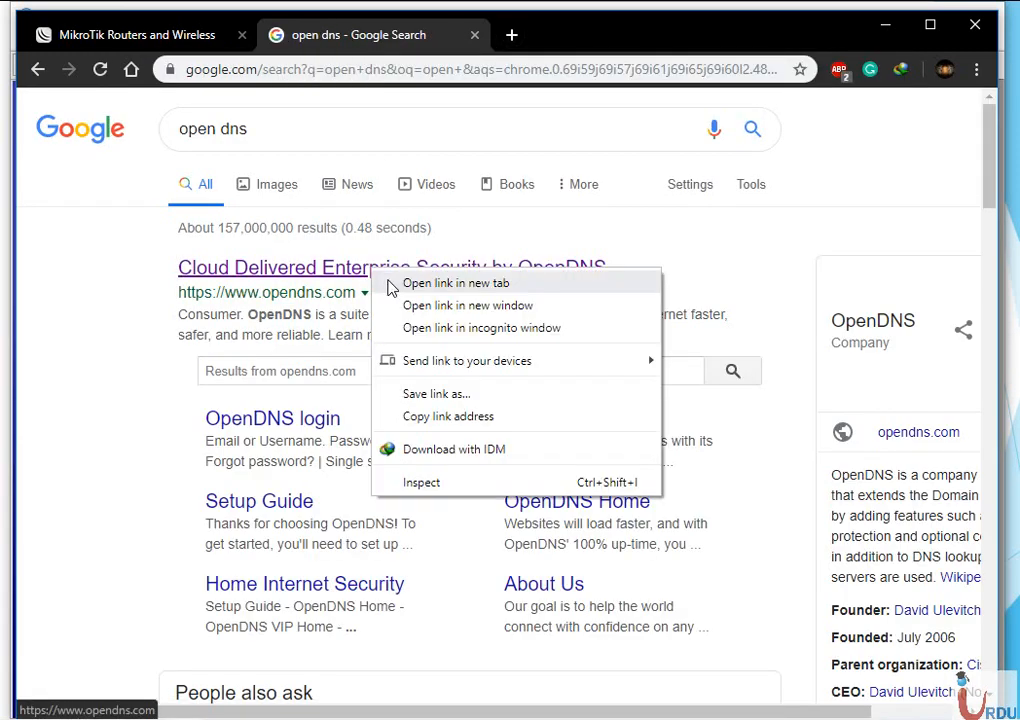
pyautogui.click(390, 285)
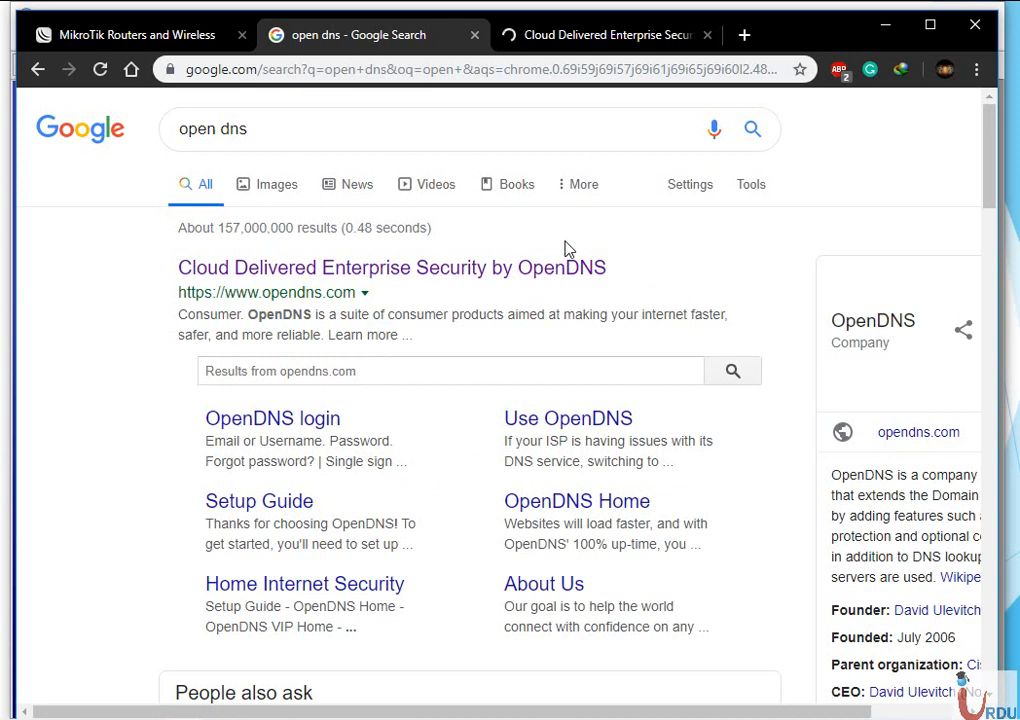
pyautogui.click(645, 37)
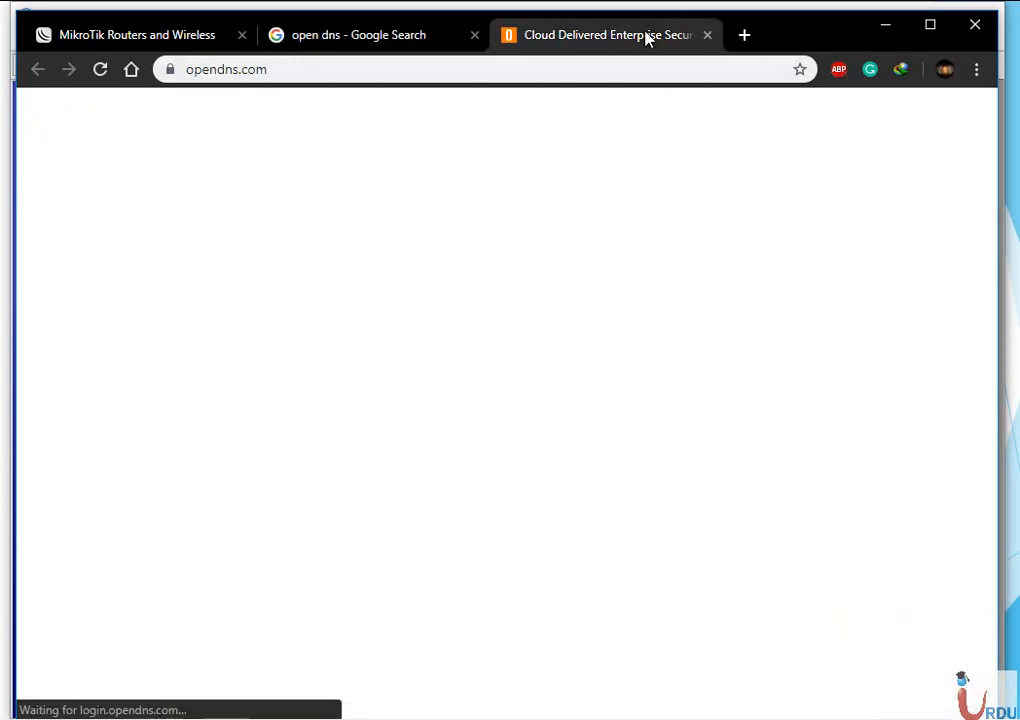
pyautogui.scroll(-9, 320, 343)
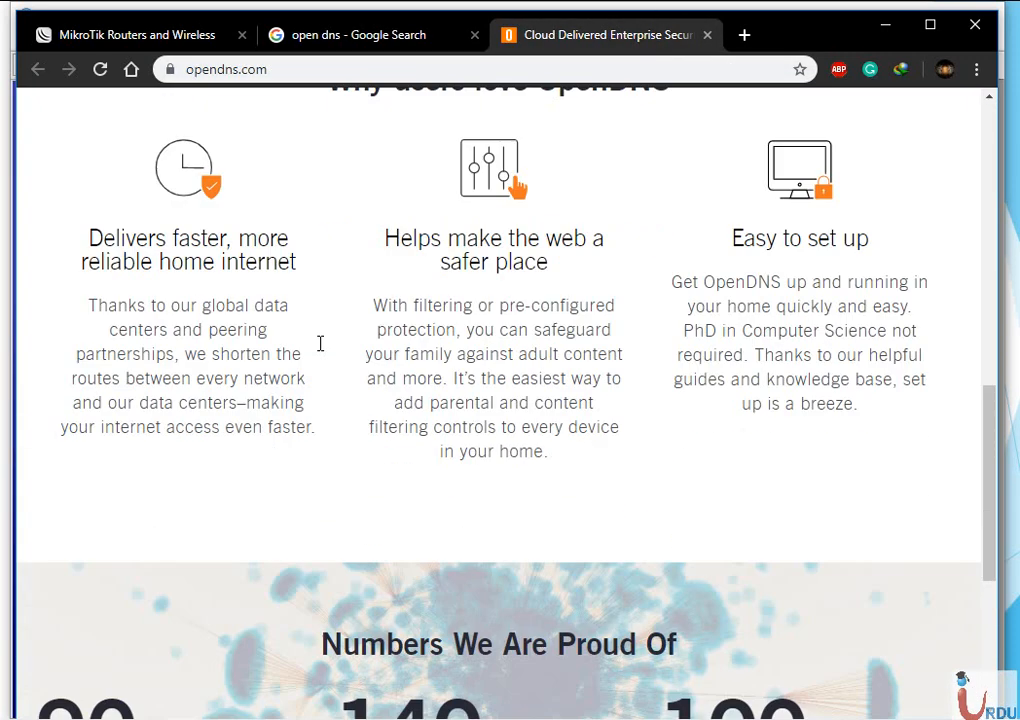
pyautogui.scroll(-4, 320, 343)
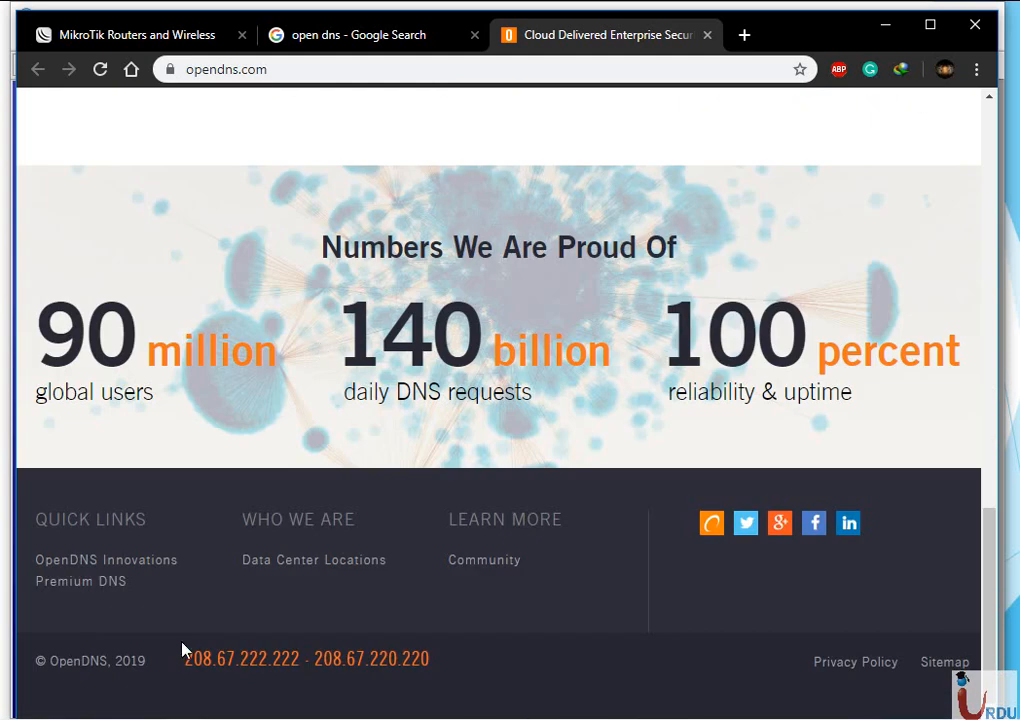
pyautogui.moveTo(188, 655); pyautogui.dragTo(428, 656)
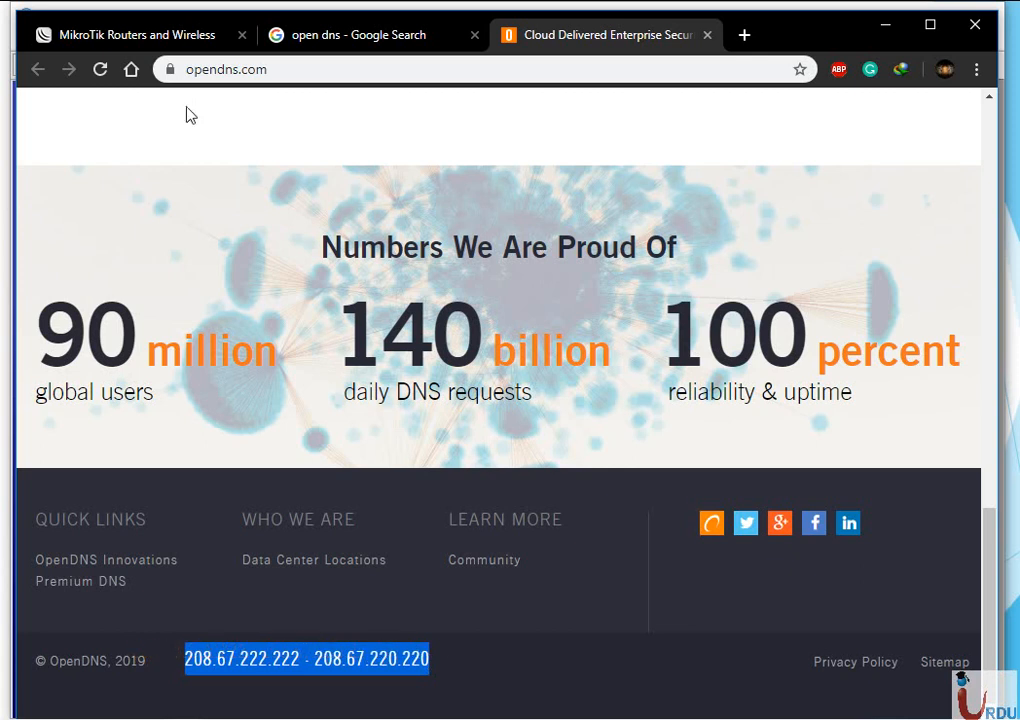
# Switch back to WinBox, review the redirect address in the Adult Block rule's action, and apply and close the rule.
pyautogui.click(134, 36)
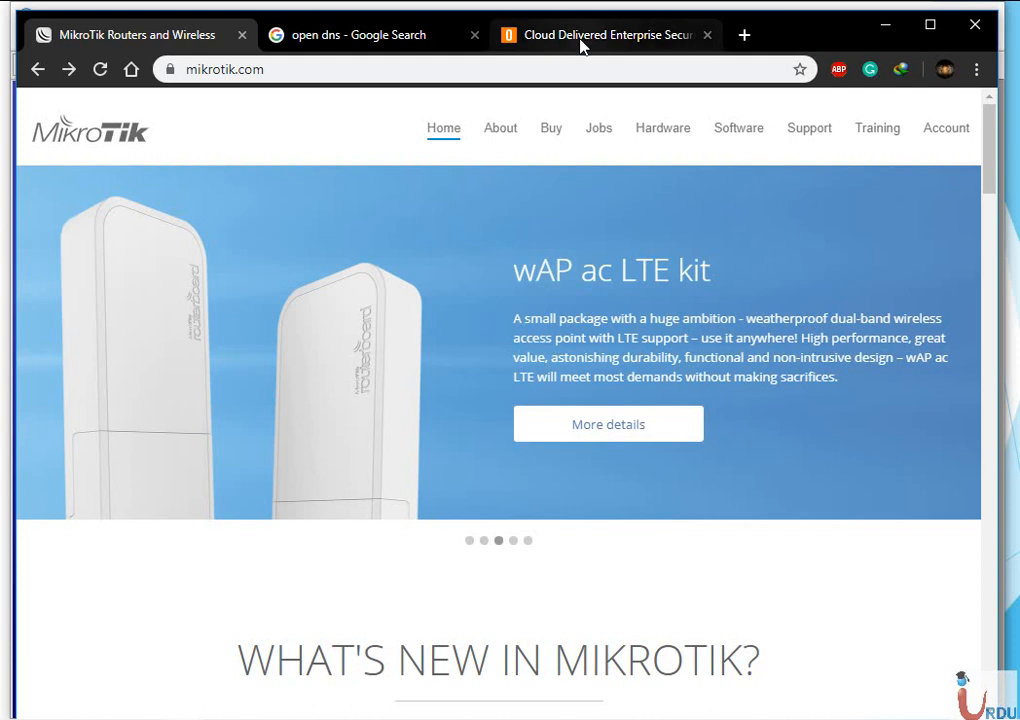
pyautogui.click(583, 38)
pyautogui.click(885, 24)
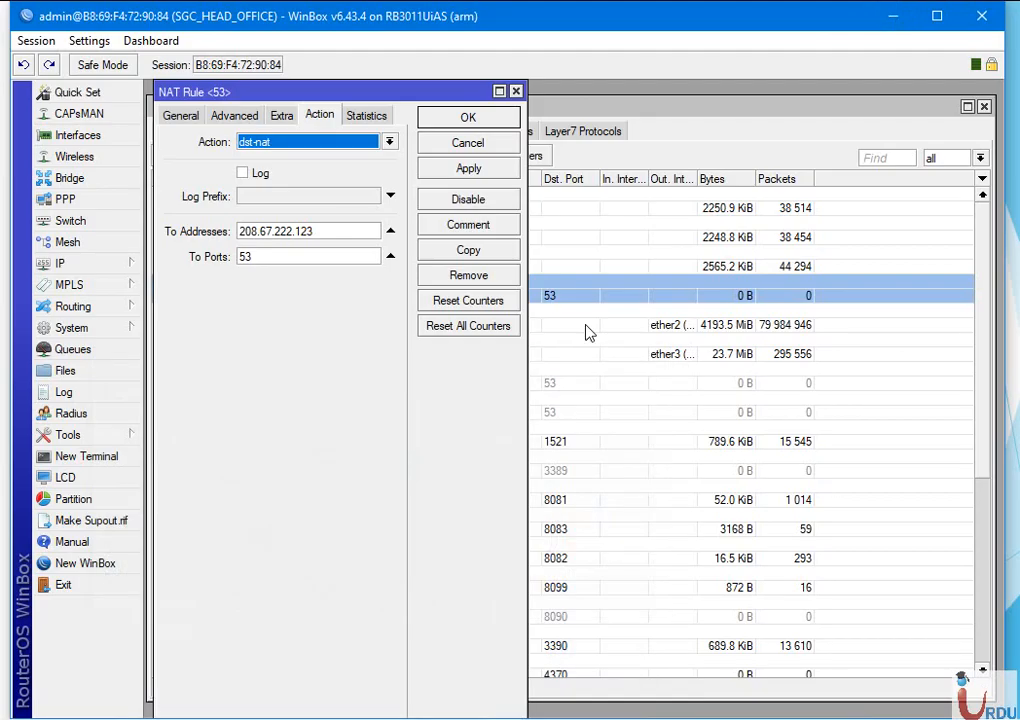
pyautogui.moveTo(332, 230); pyautogui.dragTo(215, 243)
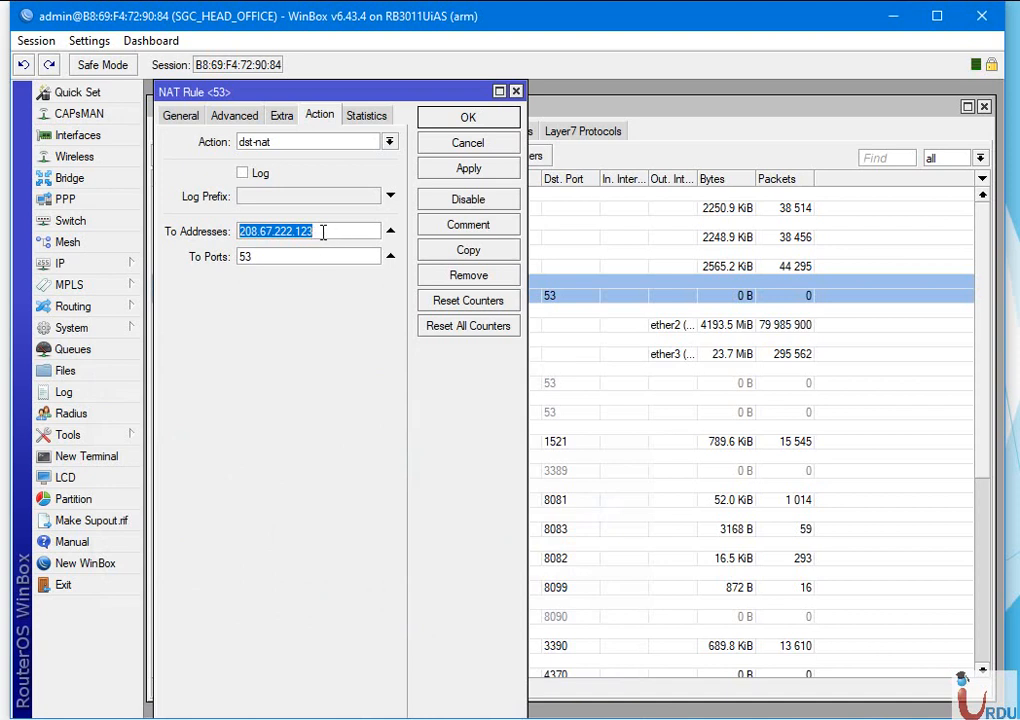
pyautogui.click(441, 167)
pyautogui.click(440, 120)
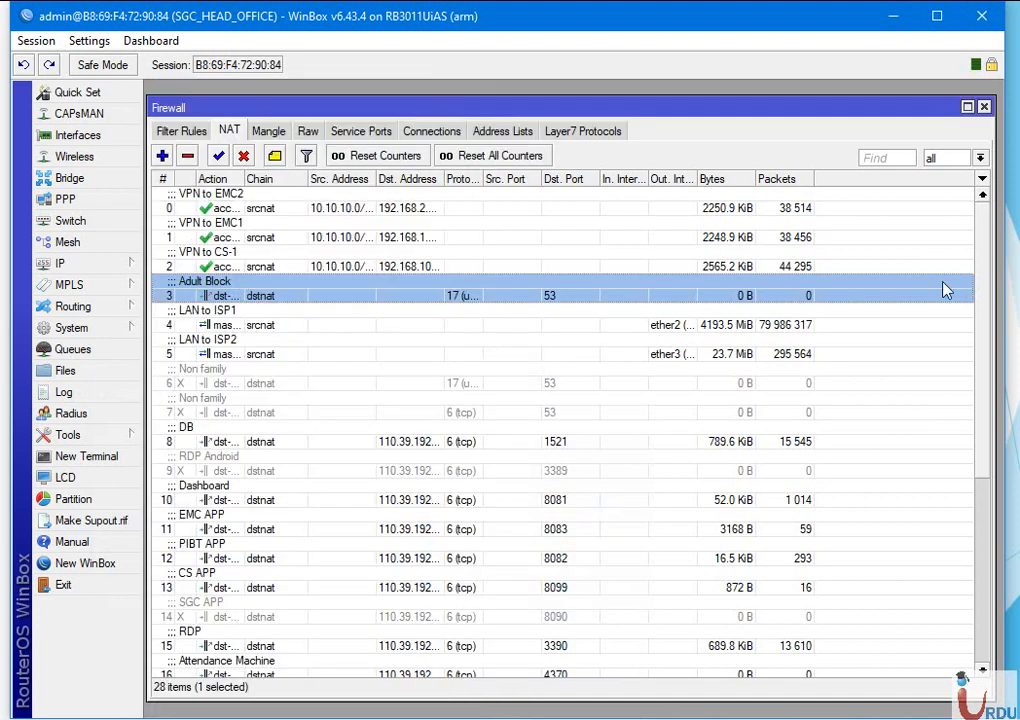
# Look through the NAT rules and move the Adult Block rule directly below the LAN to ISP2 rule.
pyautogui.moveTo(988, 294); pyautogui.dragTo(1016, 471)
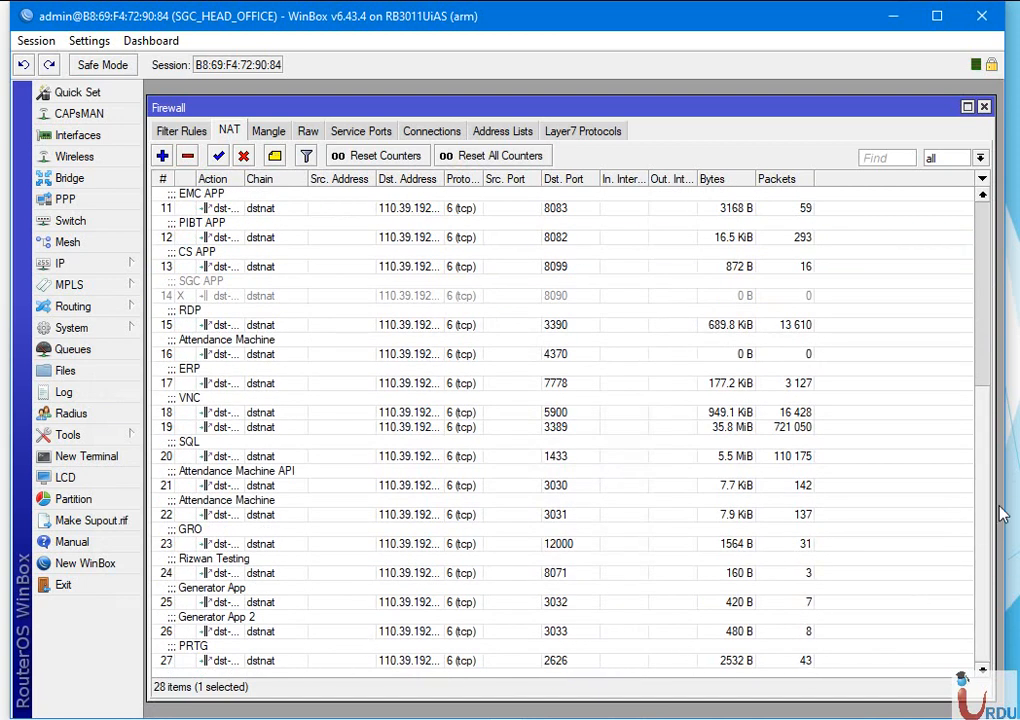
pyautogui.moveTo(983, 519); pyautogui.dragTo(990, 385)
pyautogui.scroll(3, 795, 265)
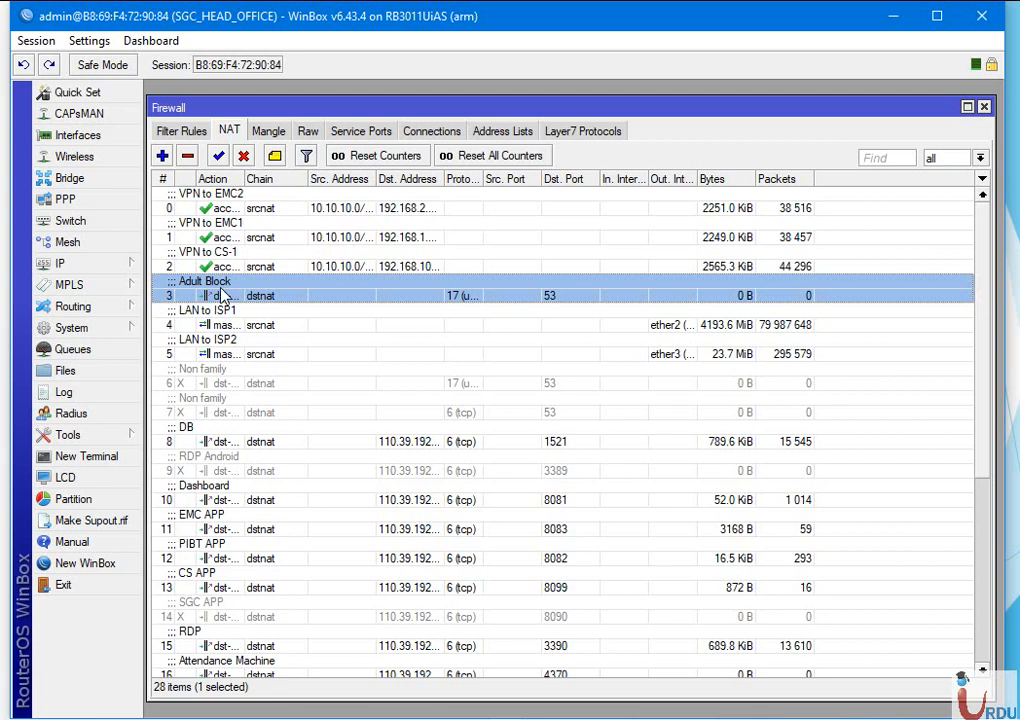
pyautogui.moveTo(221, 295); pyautogui.dragTo(221, 366)
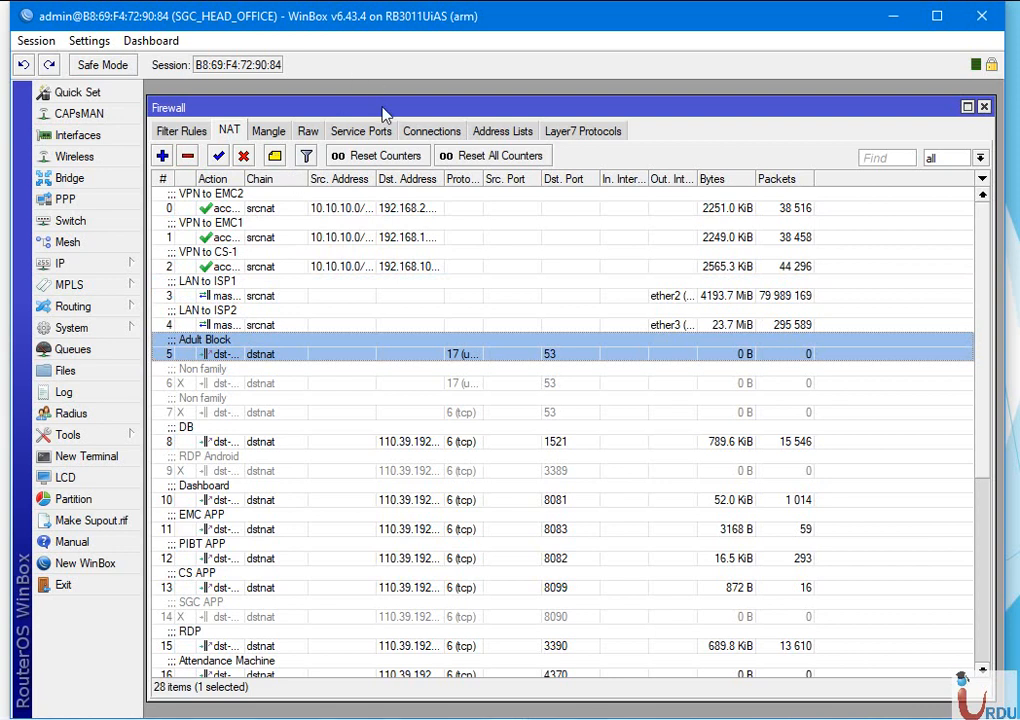
pyautogui.moveTo(381, 97); pyautogui.dragTo(380, 95)
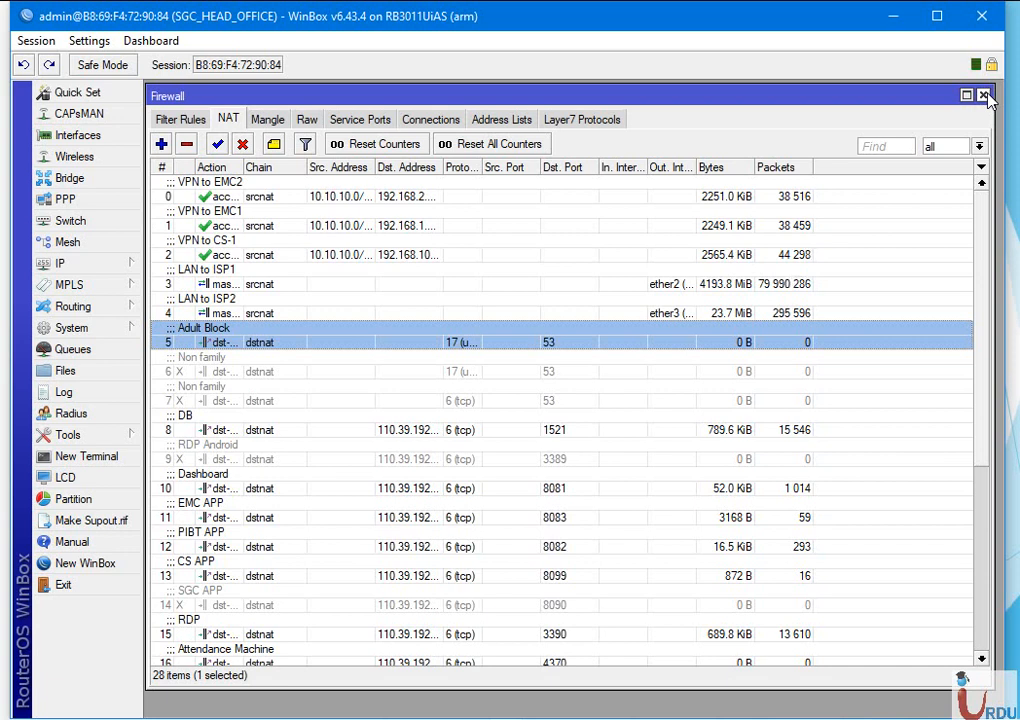
# Examine the Adult Layer 7 protocol's regular expression and the Adult Block drop rule among the firewall filter rules.
pyautogui.click(609, 124)
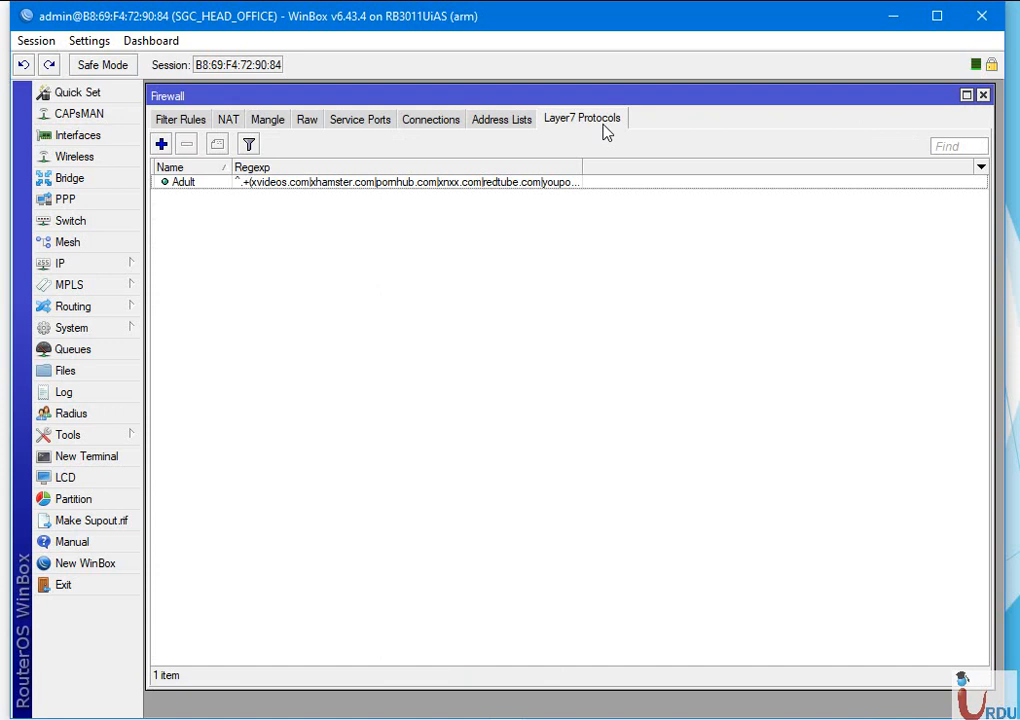
pyautogui.click(352, 184)
pyautogui.doubleClick(353, 186)
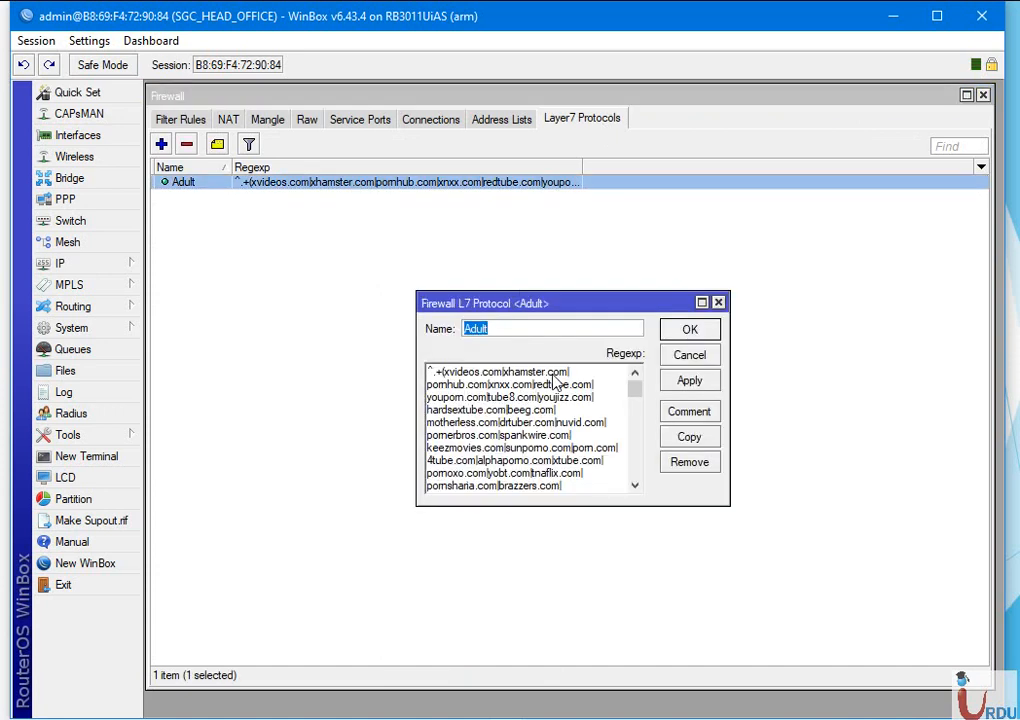
pyautogui.moveTo(638, 395); pyautogui.dragTo(632, 350)
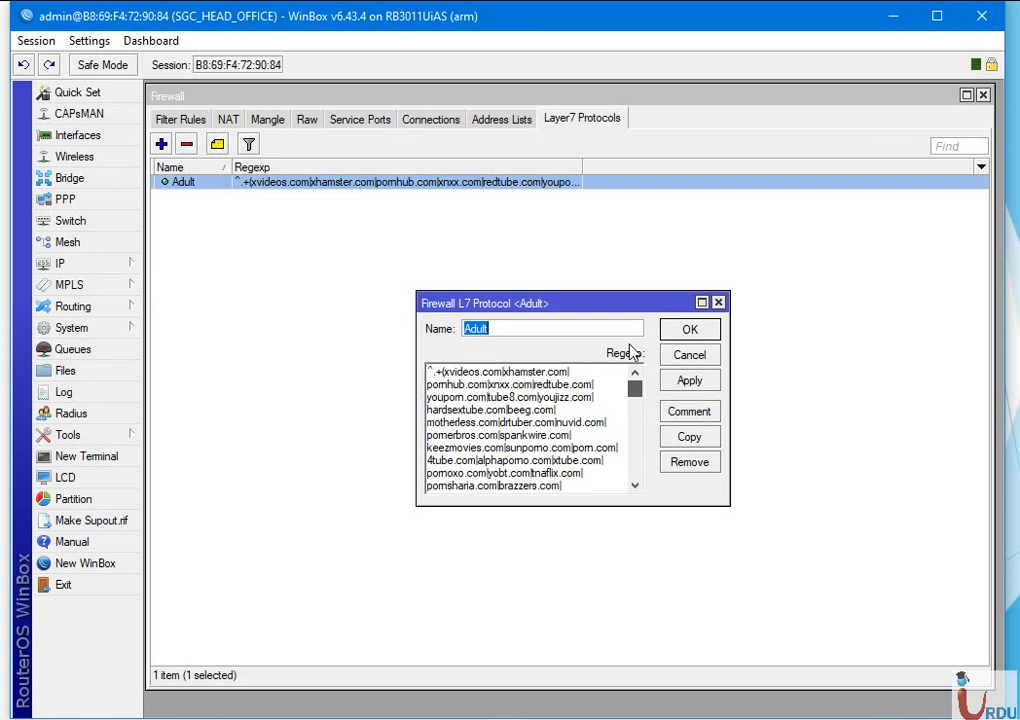
pyautogui.click(719, 302)
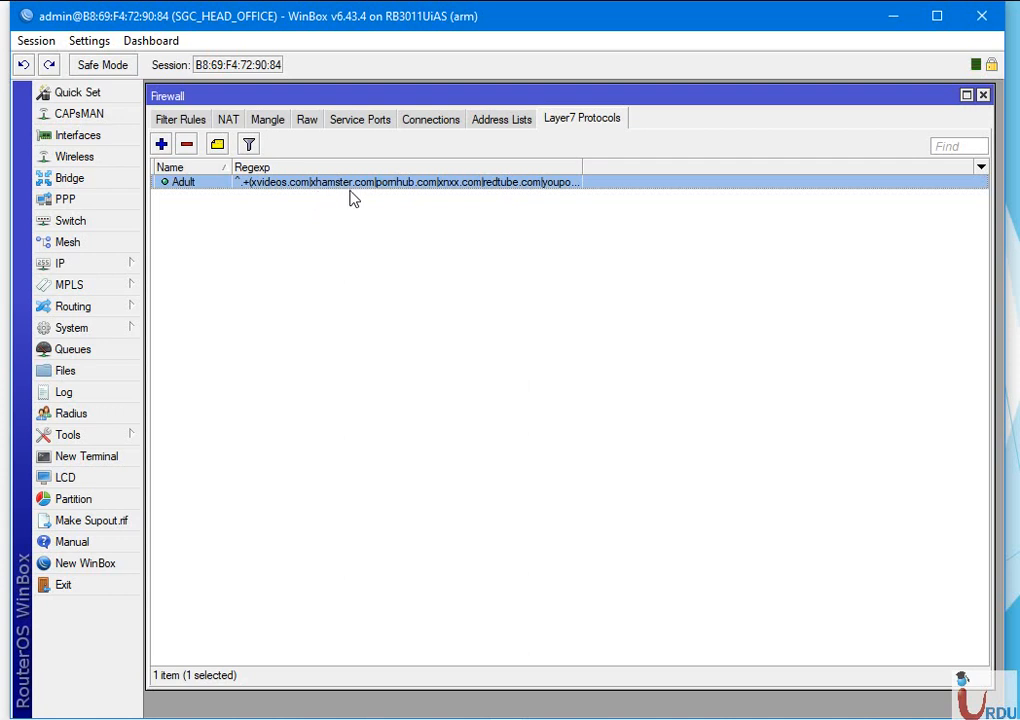
pyautogui.click(181, 119)
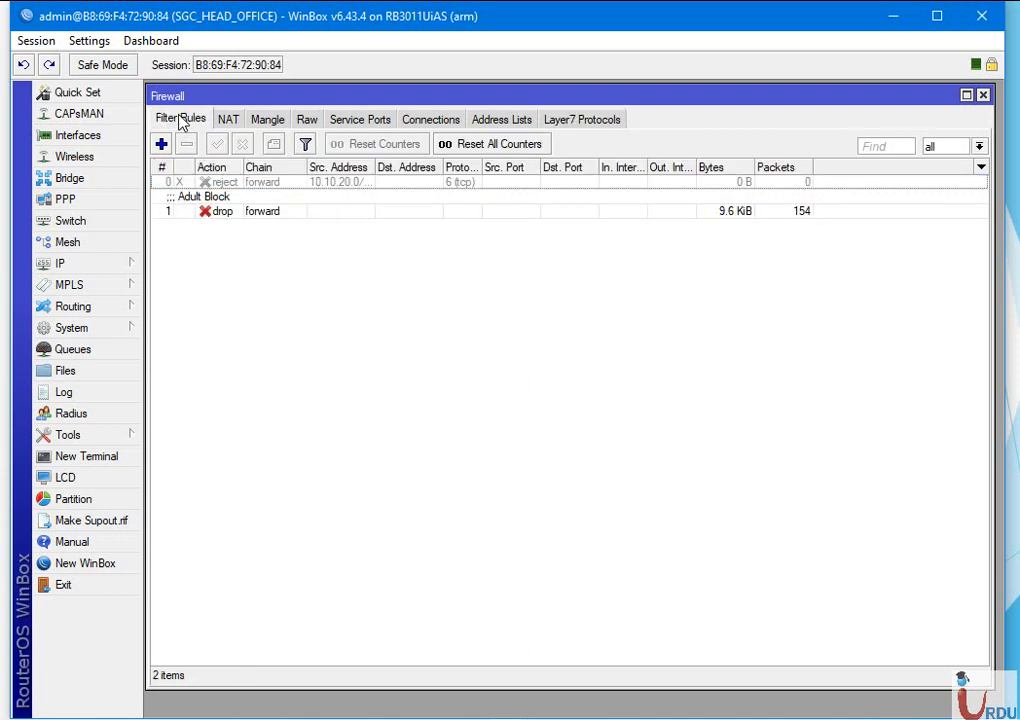
pyautogui.click(215, 213)
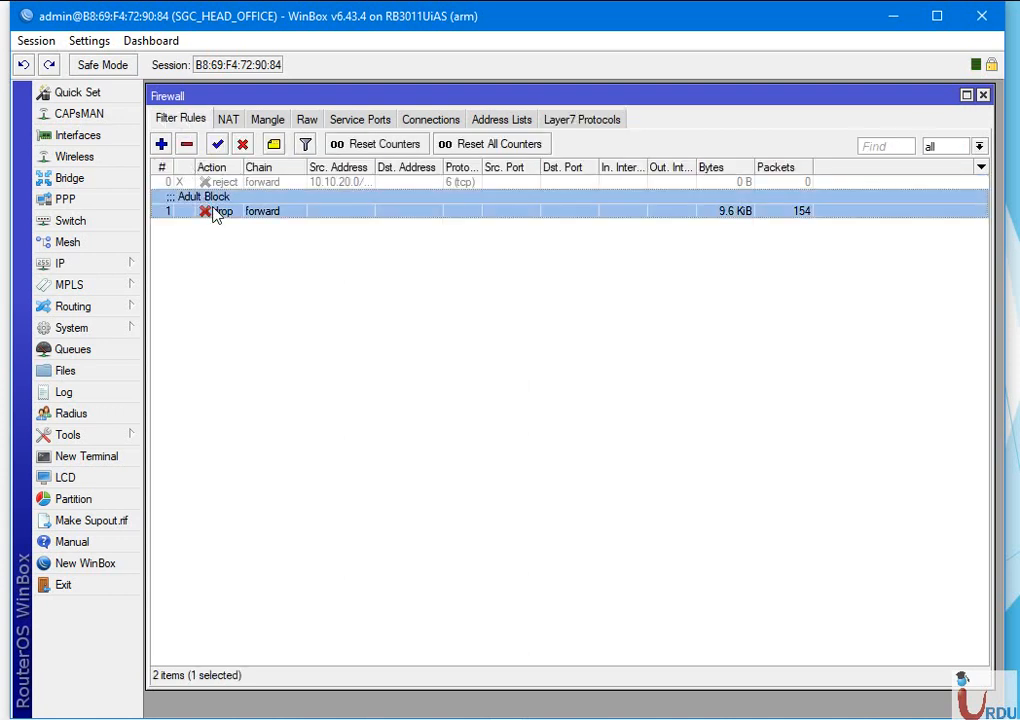
# Start a new firewall Layer 7 protocol named "hdf" and get its regular expression ready for entry.
pyautogui.click(590, 120)
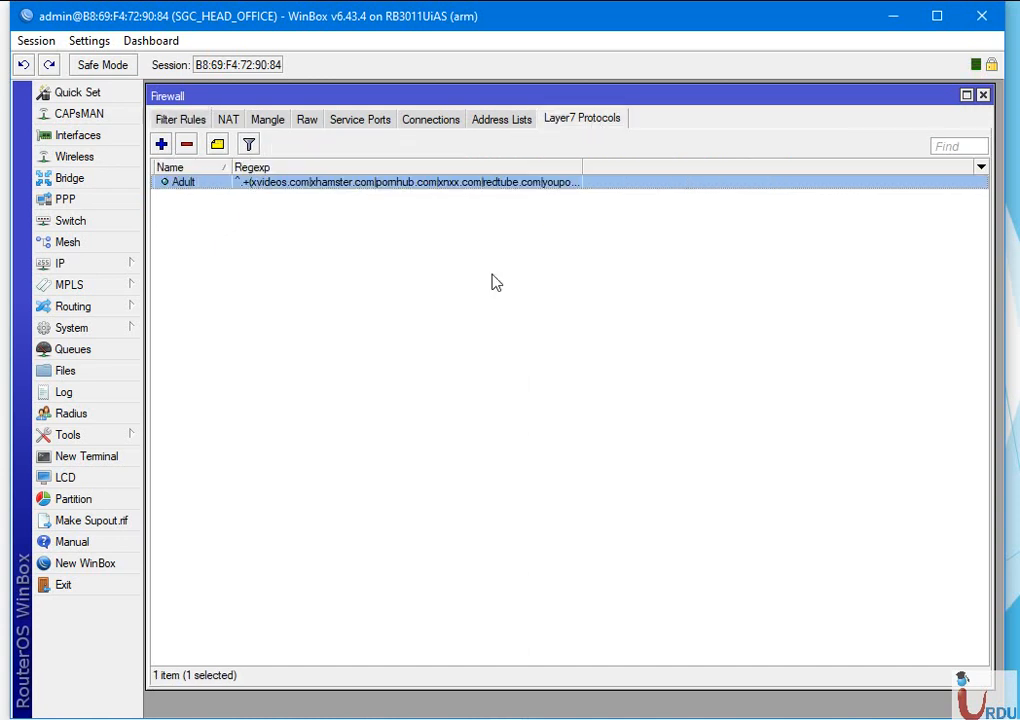
pyautogui.click(161, 144)
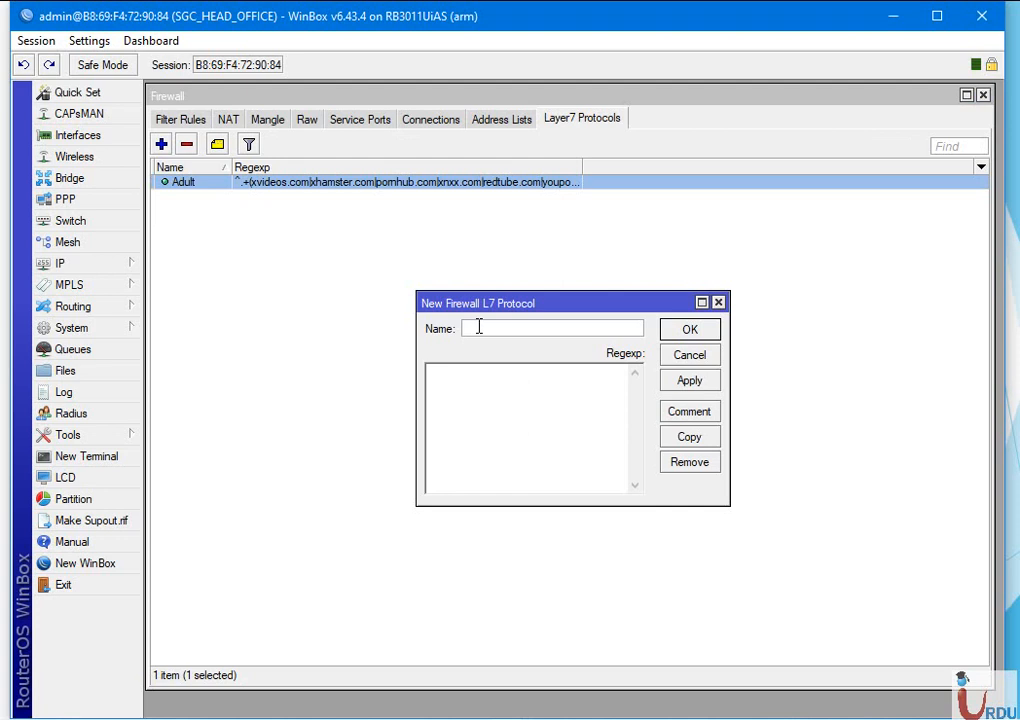
pyautogui.write('hdf')
pyautogui.click(494, 440)
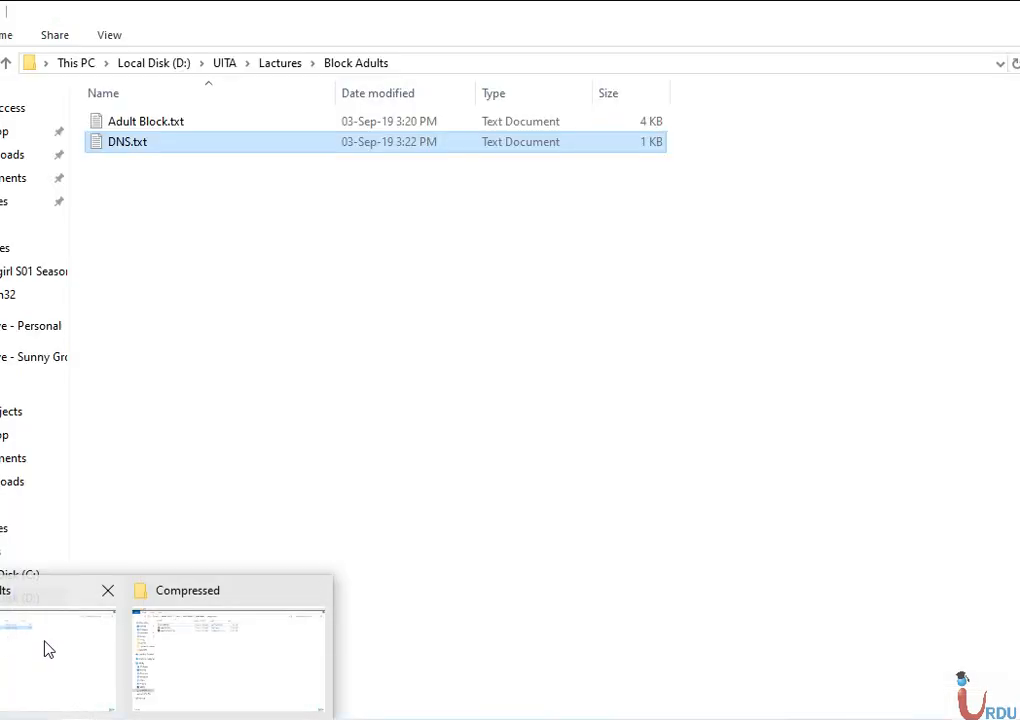
# Open Adult Block.txt from the Block Adults folder and examine the regular expression's ending, opening characters and the separators between sites.
pyautogui.click(48, 650)
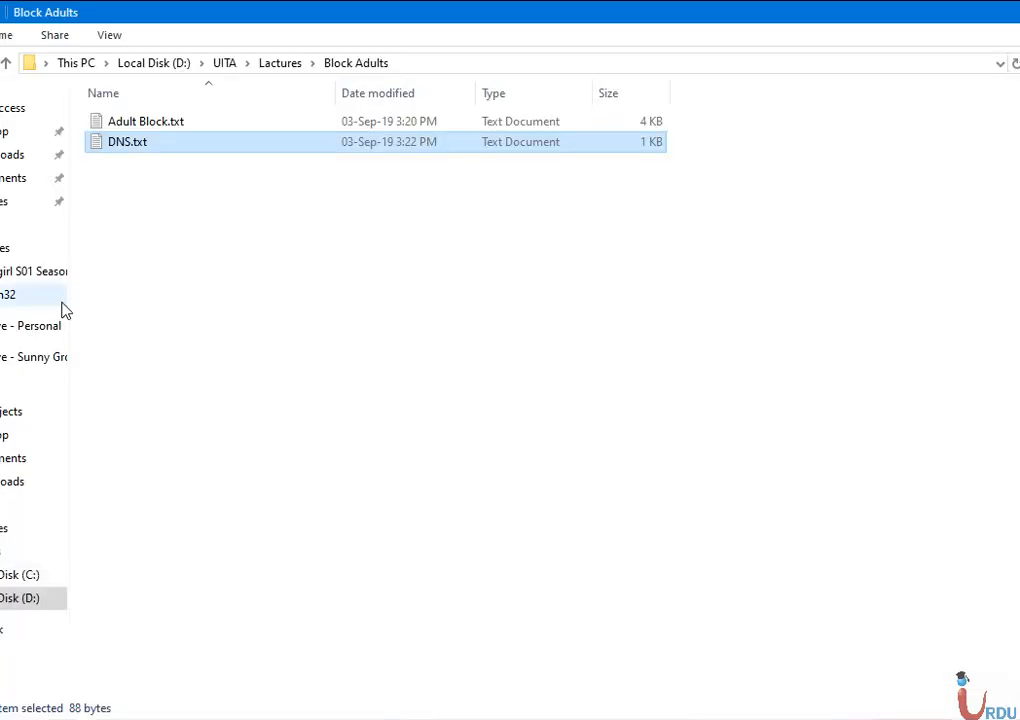
pyautogui.doubleClick(155, 125)
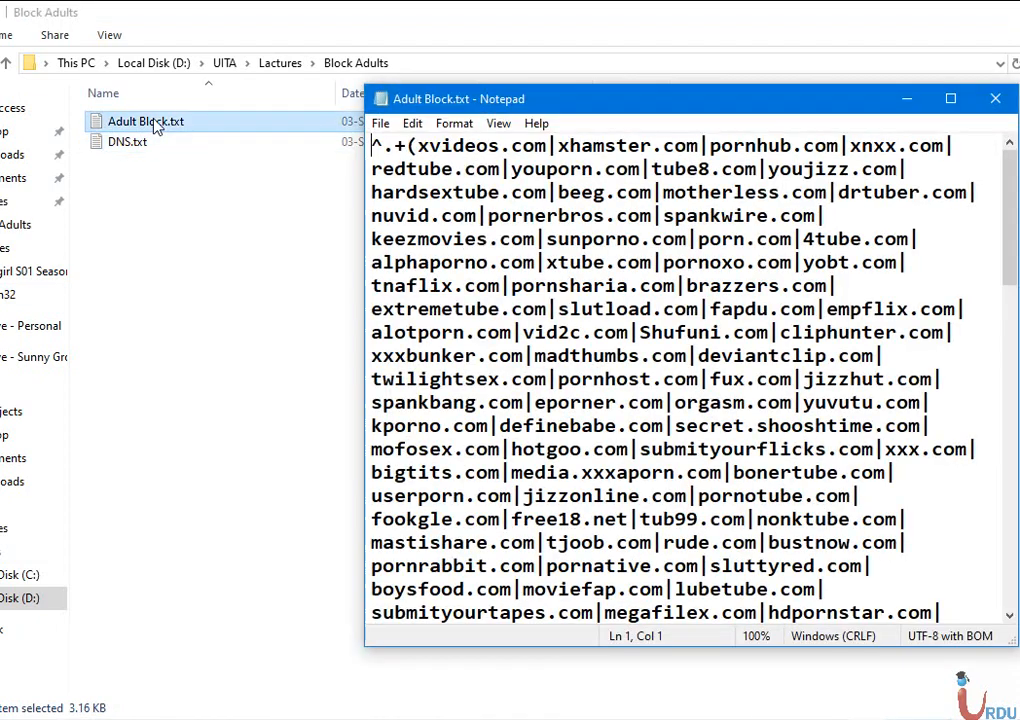
pyautogui.scroll(-7, 397, 308)
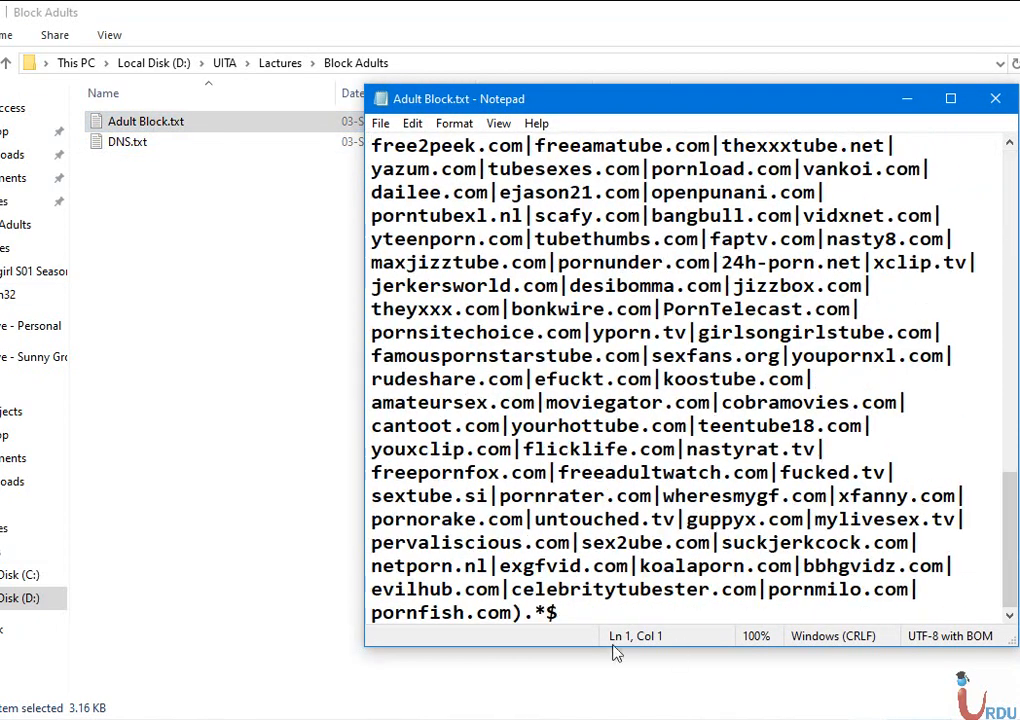
pyautogui.moveTo(562, 612); pyautogui.dragTo(523, 612)
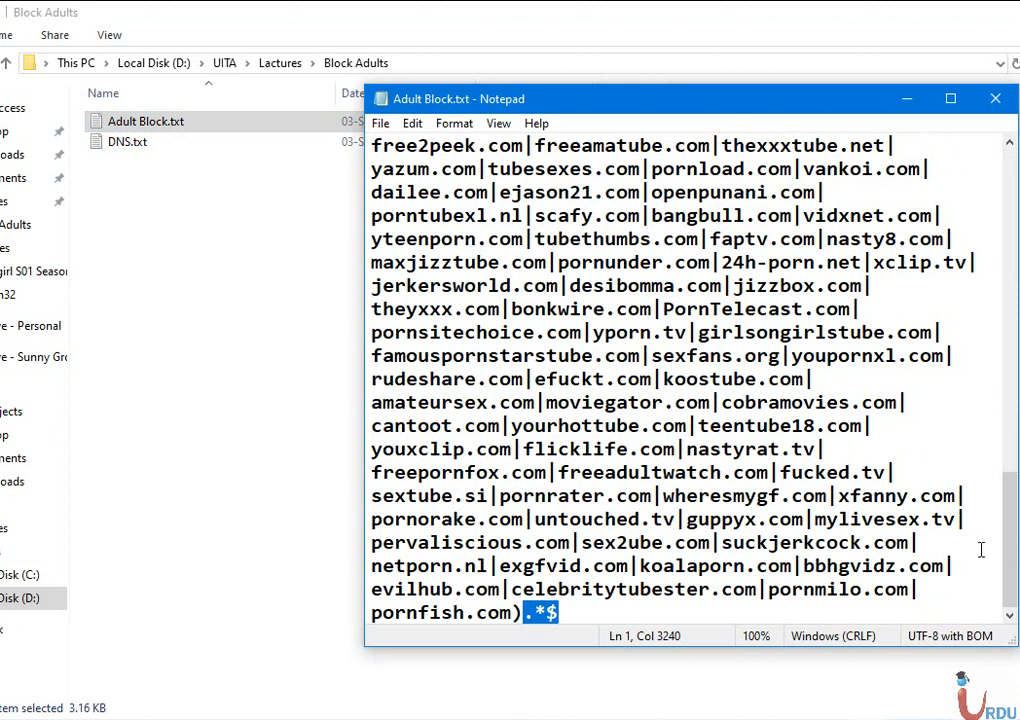
pyautogui.moveTo(1008, 545); pyautogui.dragTo(1005, 235)
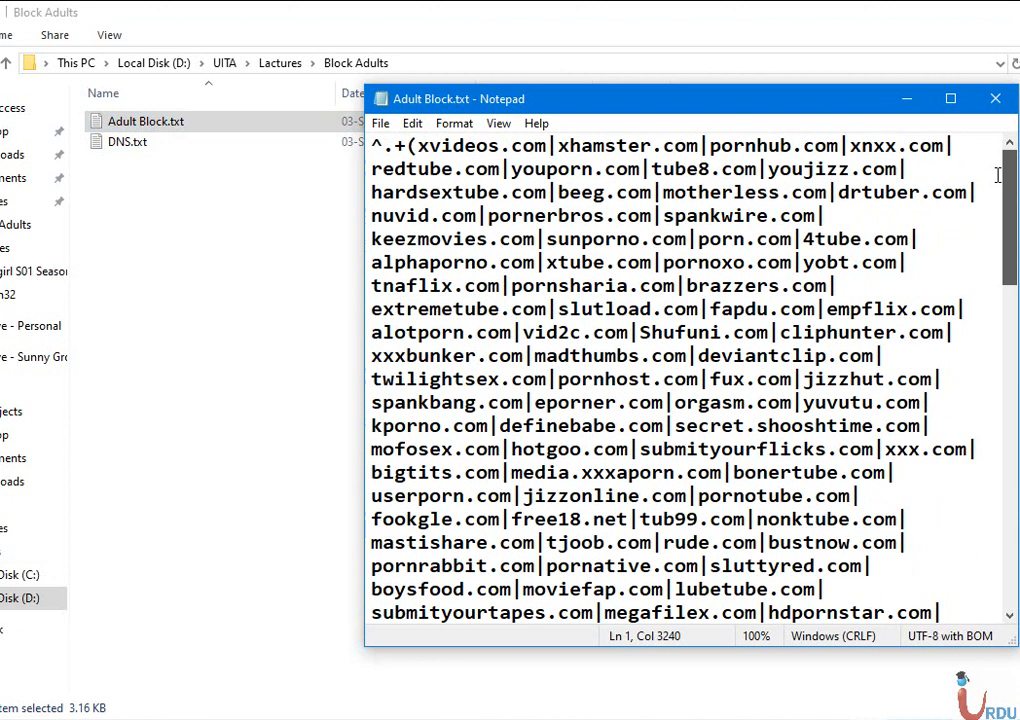
pyautogui.click(405, 145)
pyautogui.moveTo(405, 145); pyautogui.dragTo(548, 146)
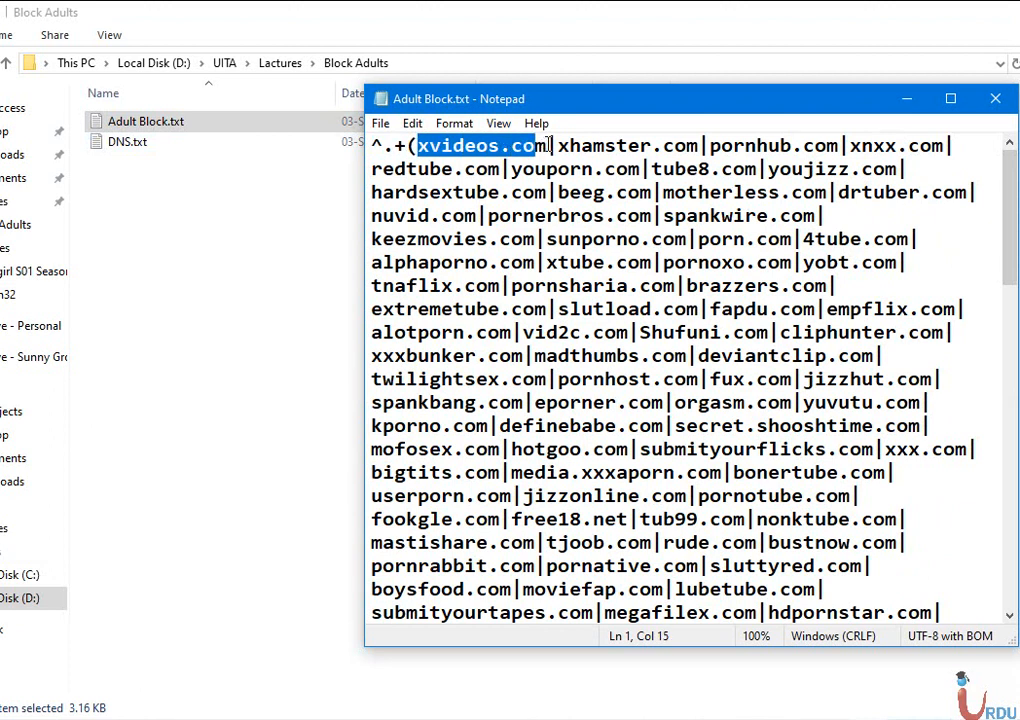
pyautogui.click(550, 146)
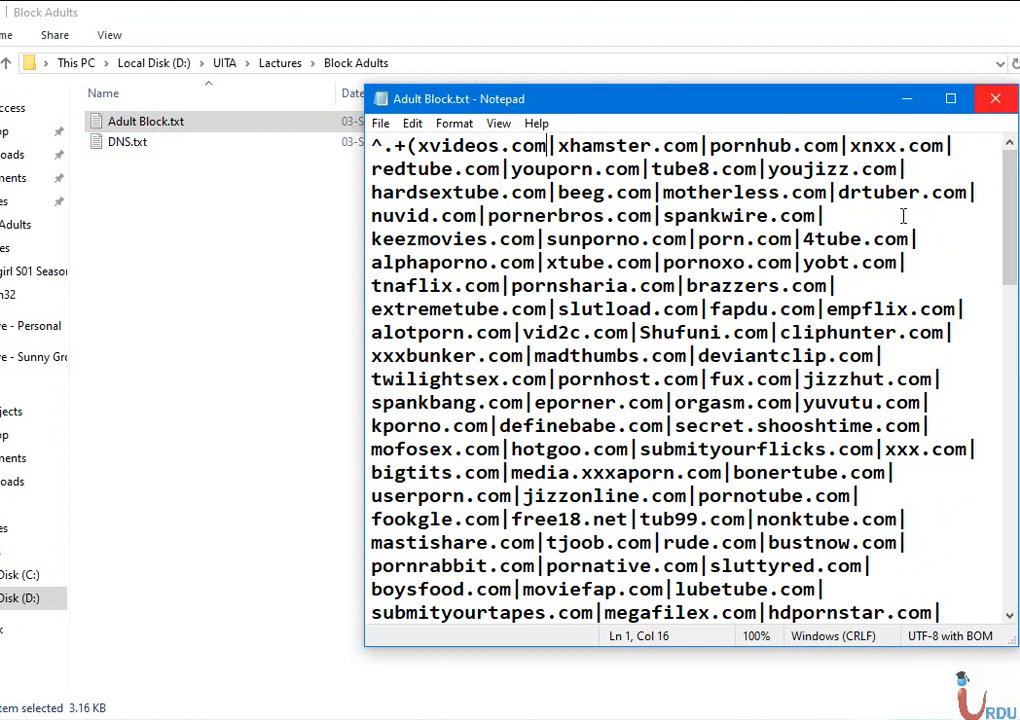
# Copy the whole expression from Adult Block.txt into the new Layer 7 protocol's Regexp and discard the protocol without saving.
pyautogui.click(856, 261)
pyautogui.hotkey('ctrl', 'a')
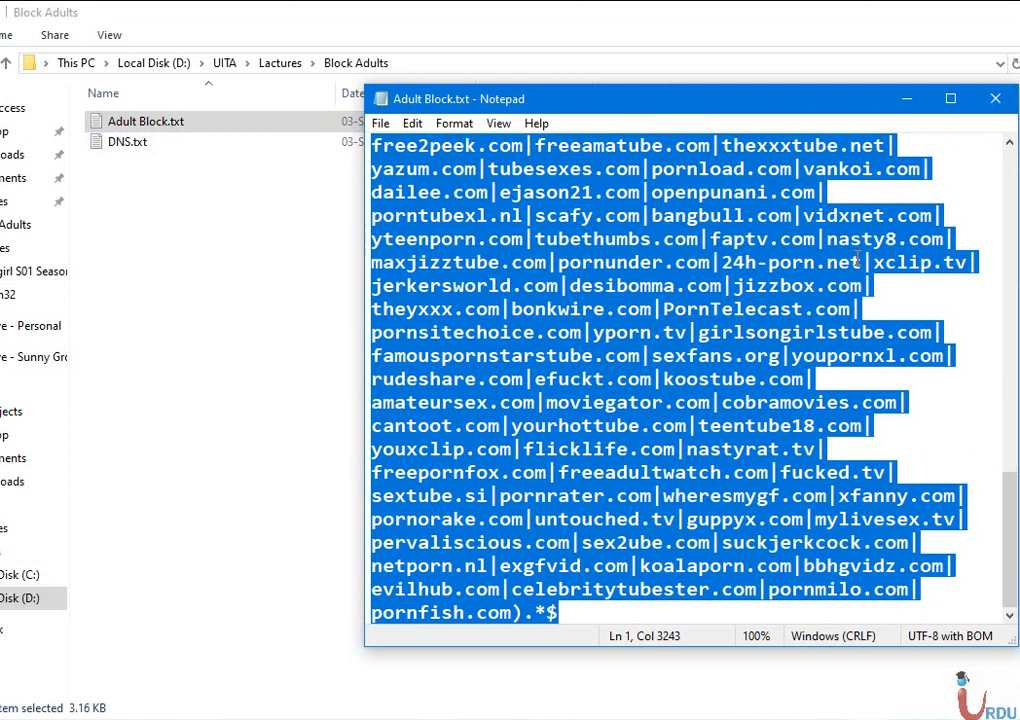
pyautogui.click(995, 98)
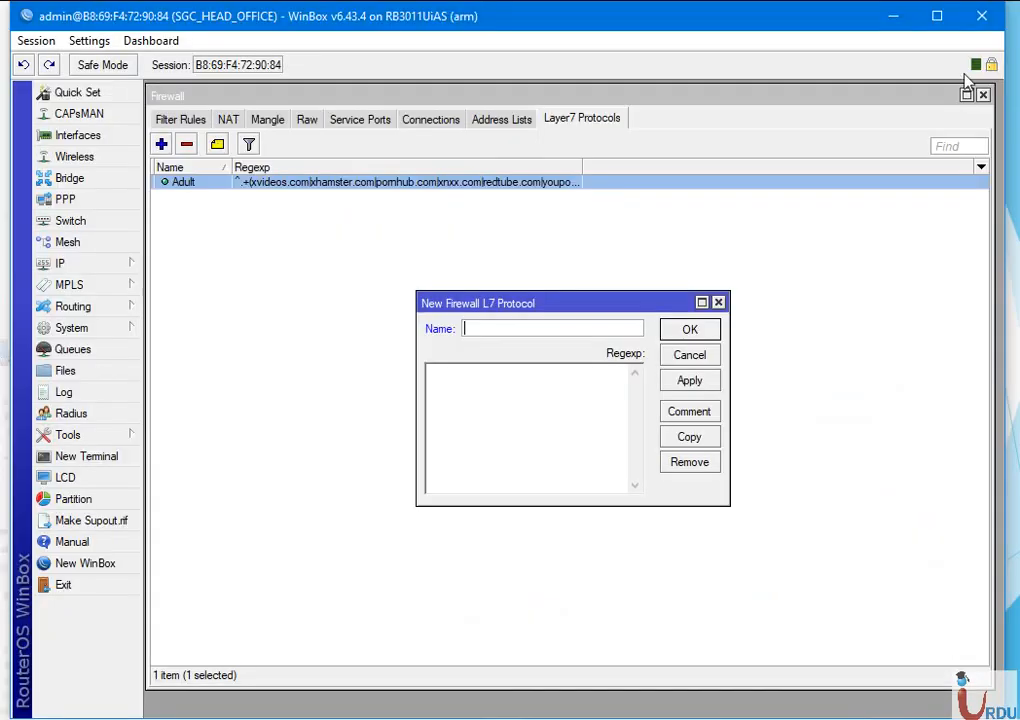
pyautogui.click(531, 432)
pyautogui.hotkey('ctrl', 'v')
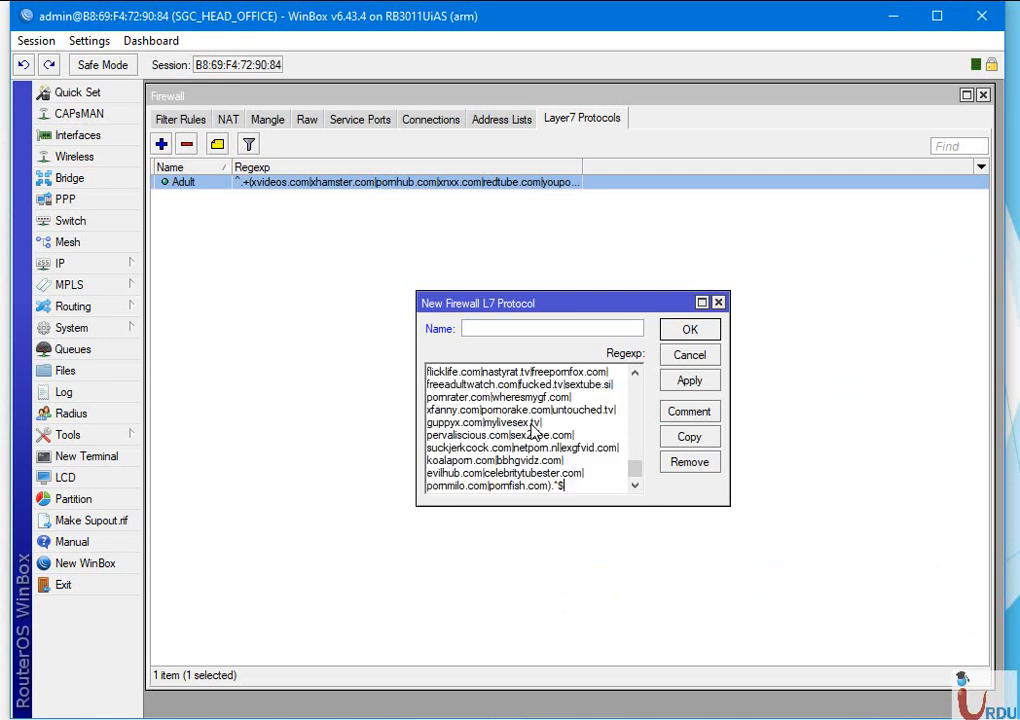
pyautogui.moveTo(633, 475); pyautogui.dragTo(638, 384)
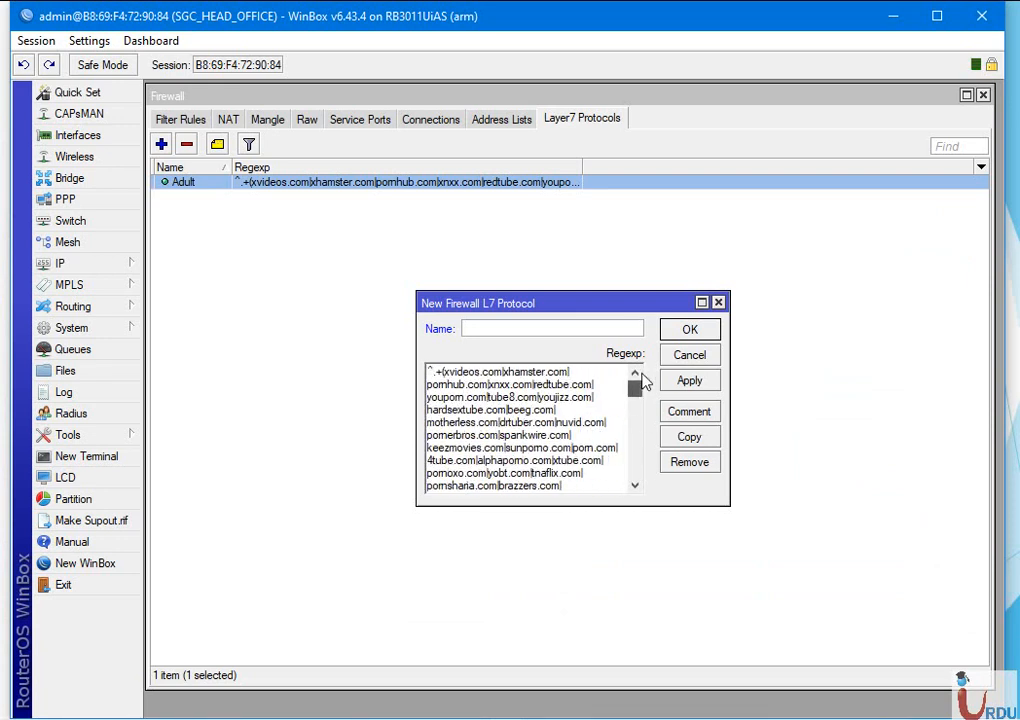
pyautogui.click(717, 303)
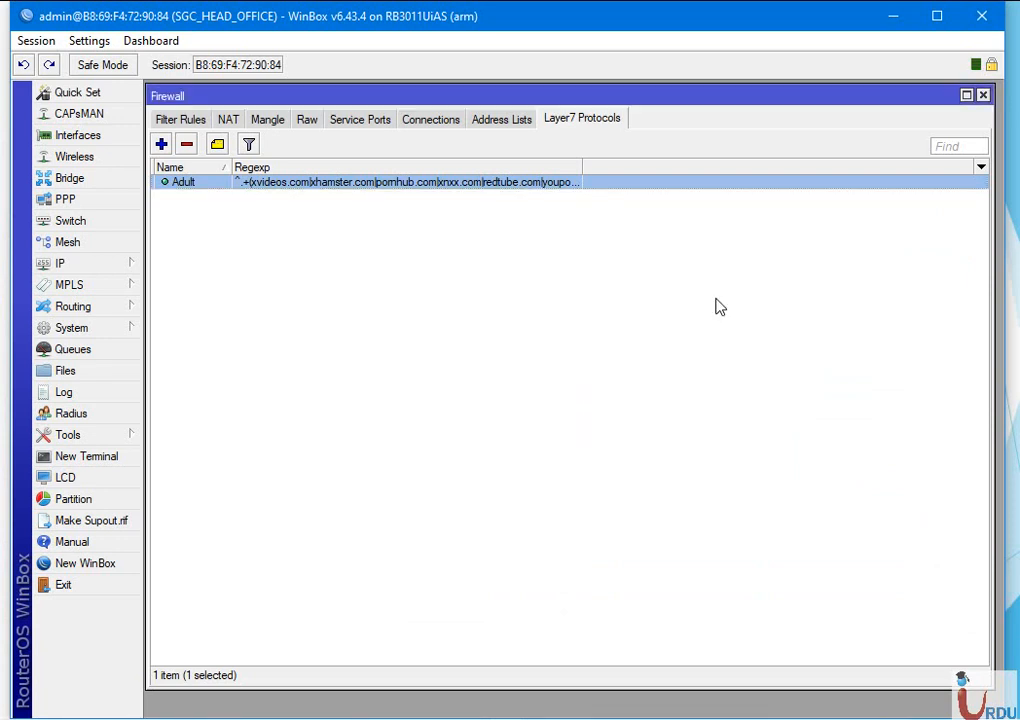
# Open the Adult Block drop rule from the firewall filter rules and review its general settings and chain options.
pyautogui.click(181, 124)
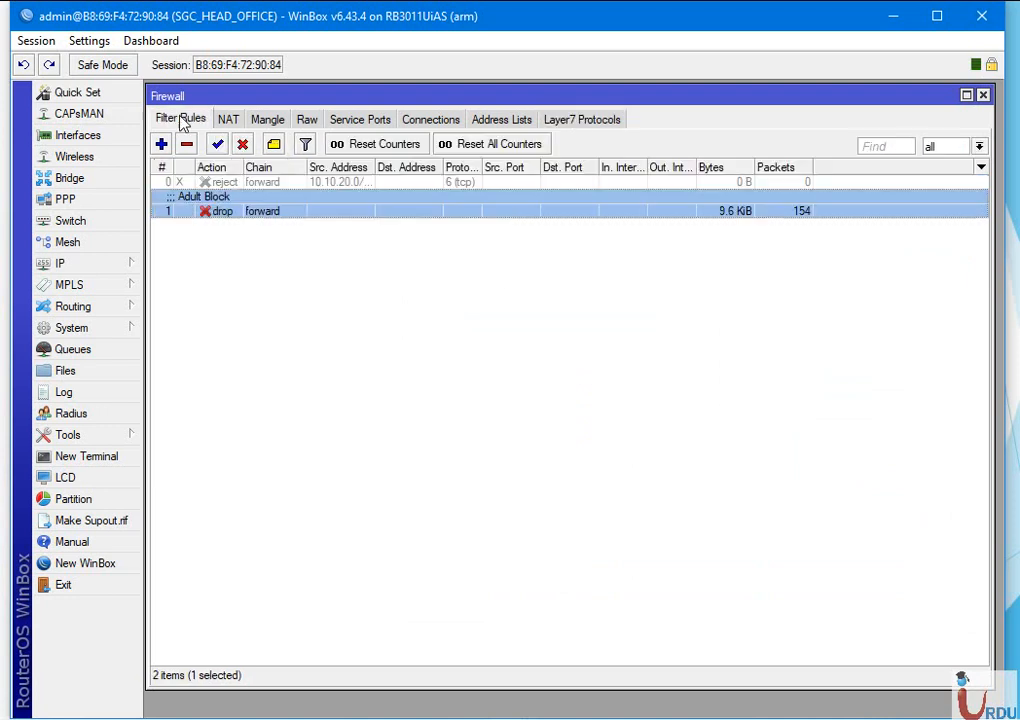
pyautogui.doubleClick(216, 210)
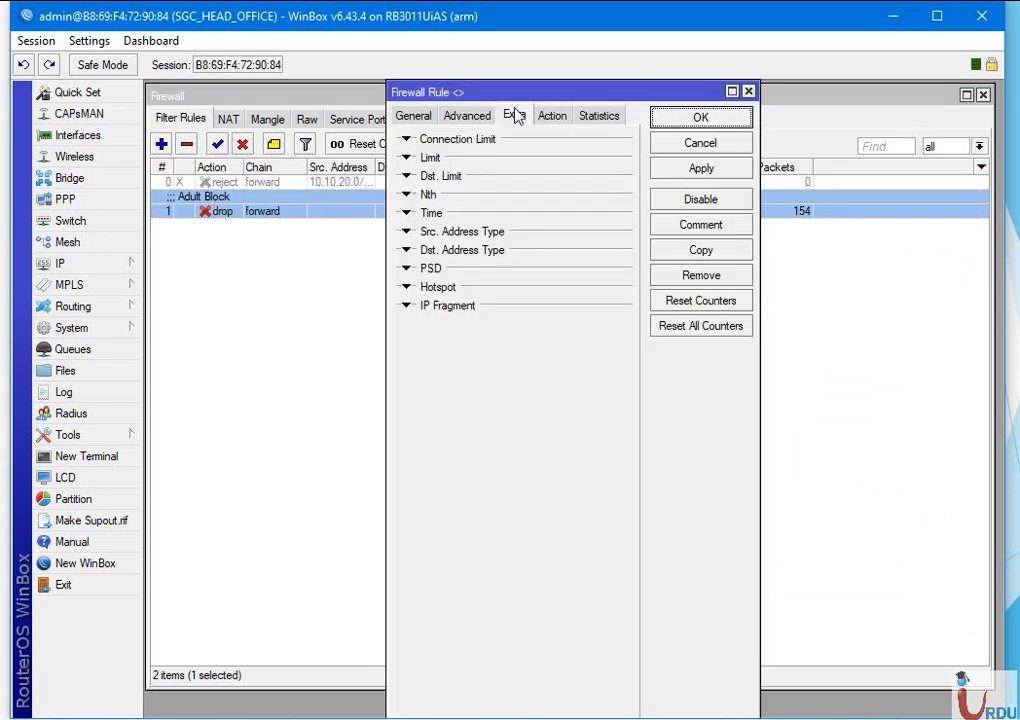
pyautogui.click(408, 115)
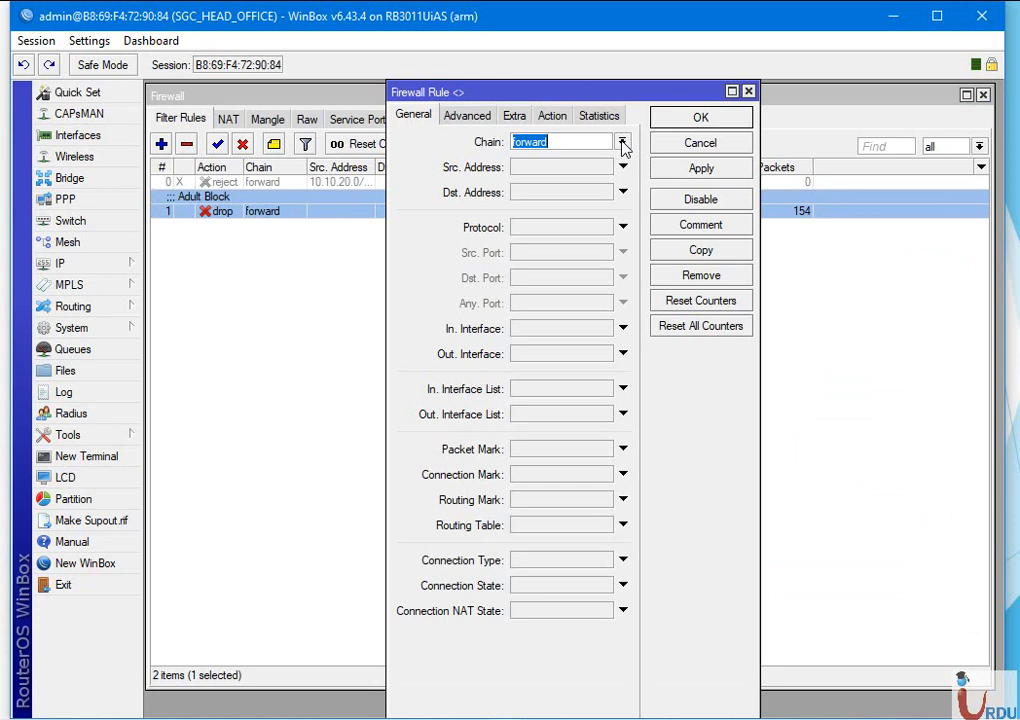
pyautogui.click(621, 144)
pyautogui.click(621, 144)
# Select Adult as the rule's Layer7 Protocol, check the VLAN'S source address list and drop action, and save the rule.
pyautogui.click(467, 115)
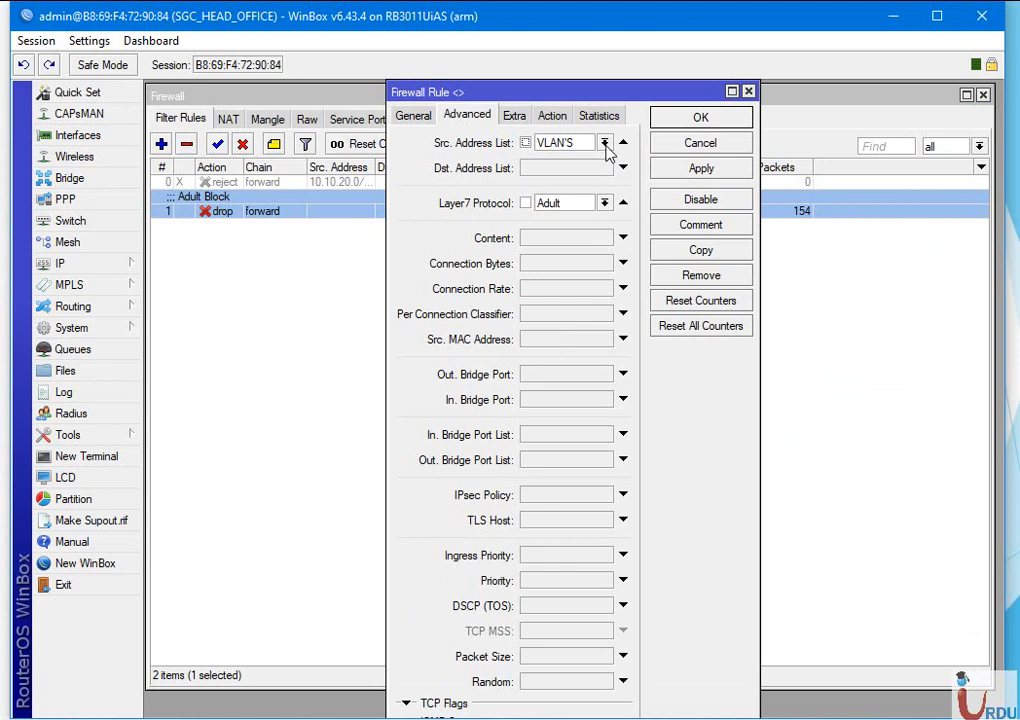
pyautogui.click(604, 203)
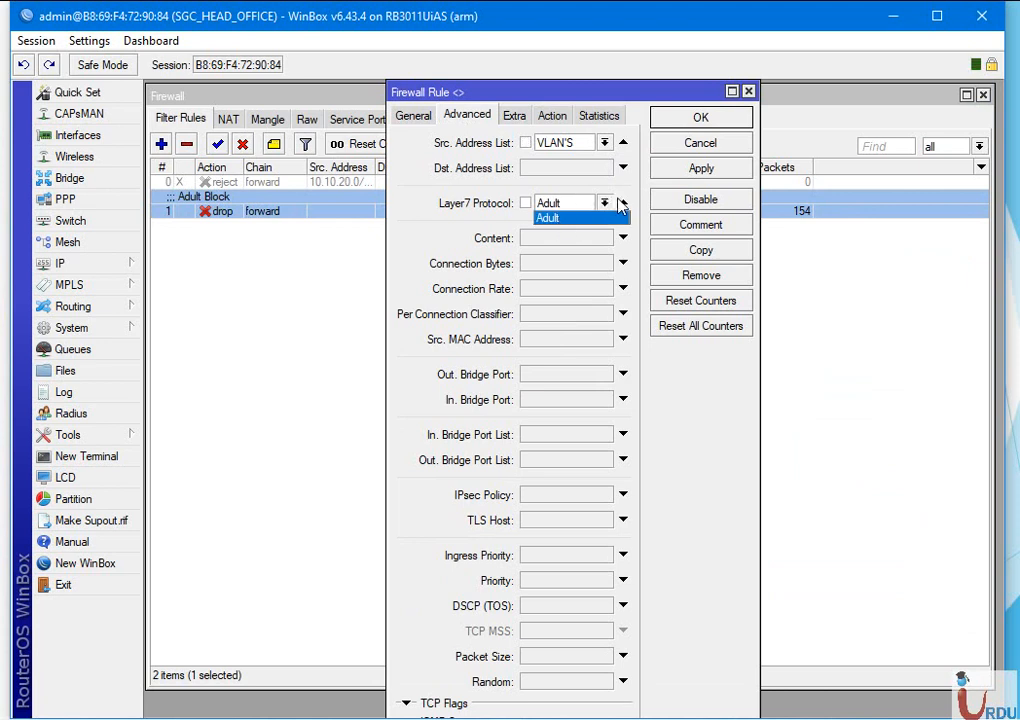
pyautogui.click(621, 204)
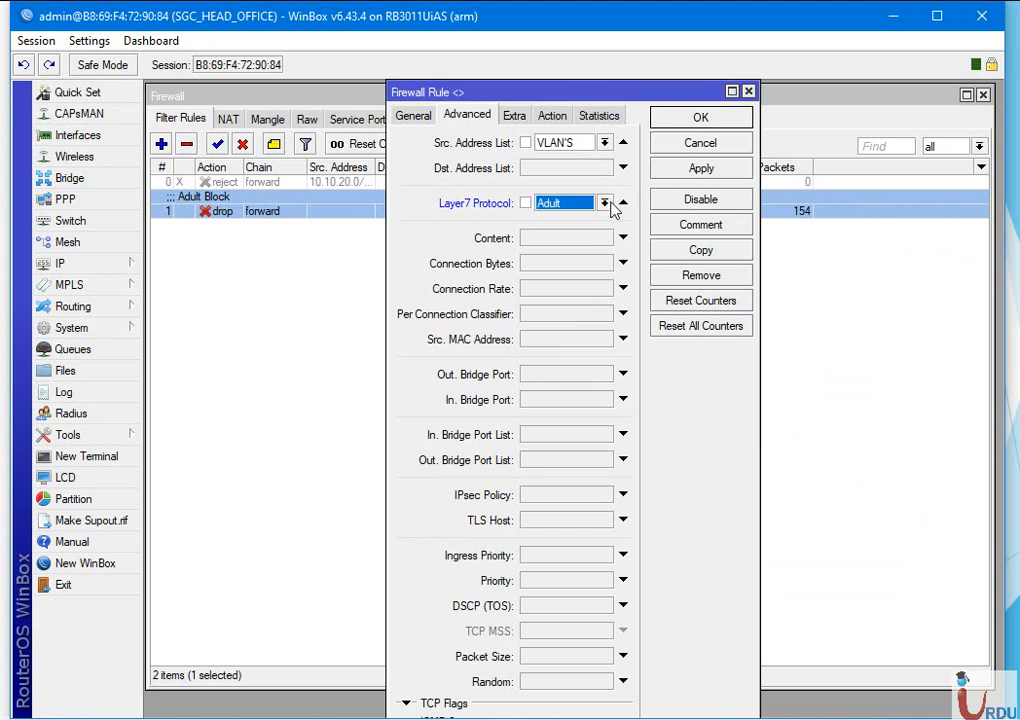
pyautogui.click(604, 203)
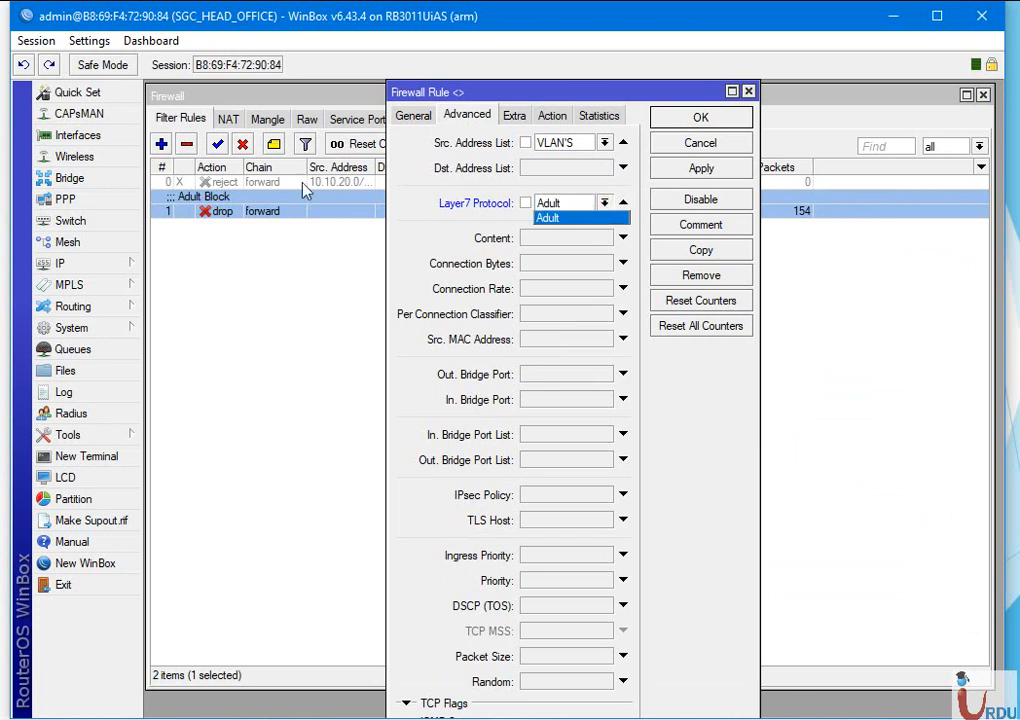
pyautogui.click(588, 217)
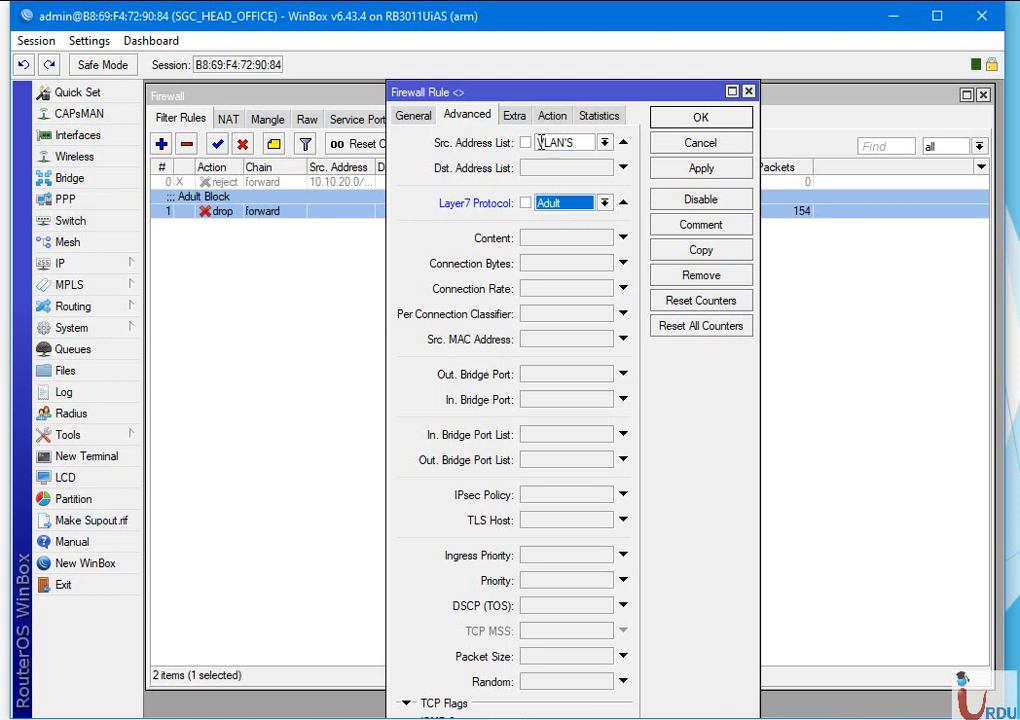
pyautogui.click(515, 115)
pyautogui.click(553, 116)
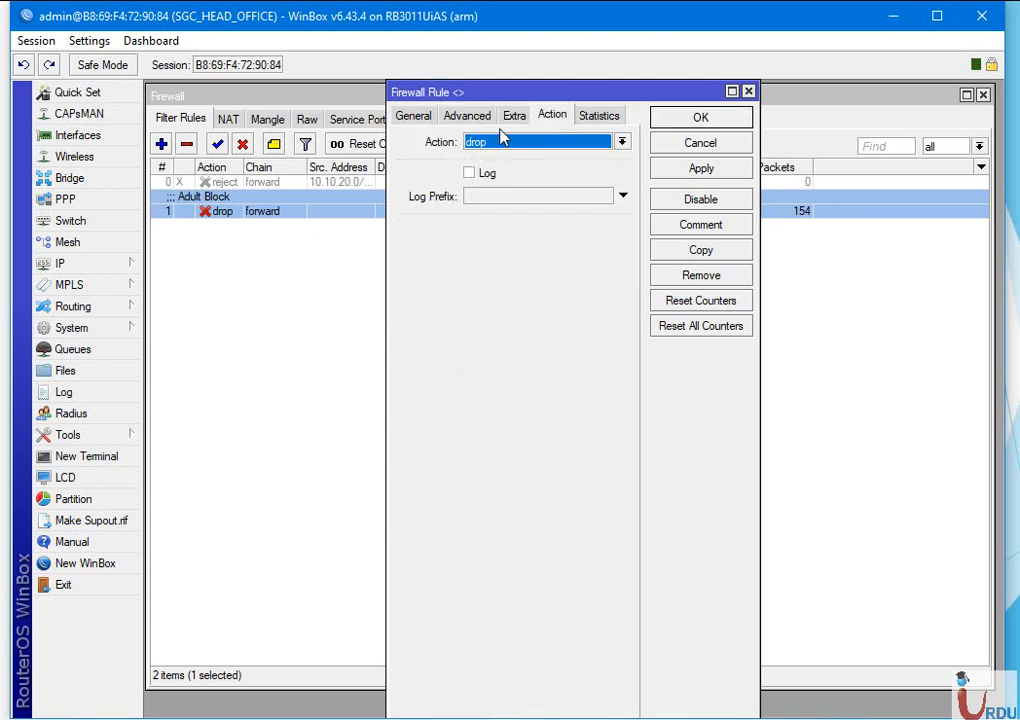
pyautogui.click(690, 172)
pyautogui.click(690, 120)
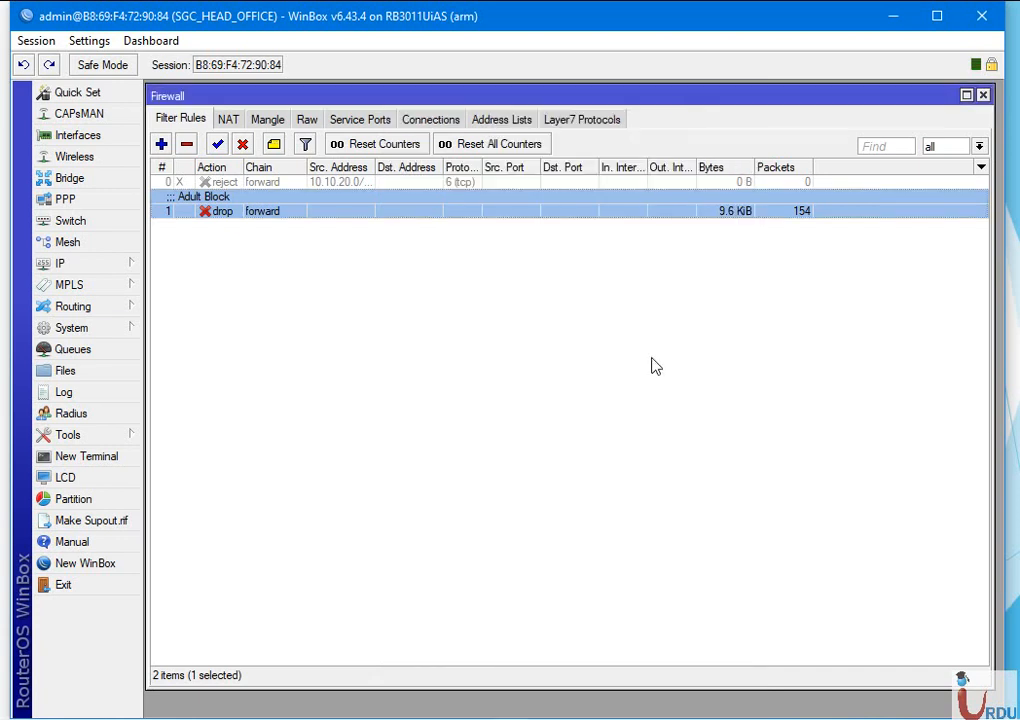
# Switch to Chrome and search Google for "porn hub" in a new tab to test the block.
pyautogui.moveTo(184, 719)
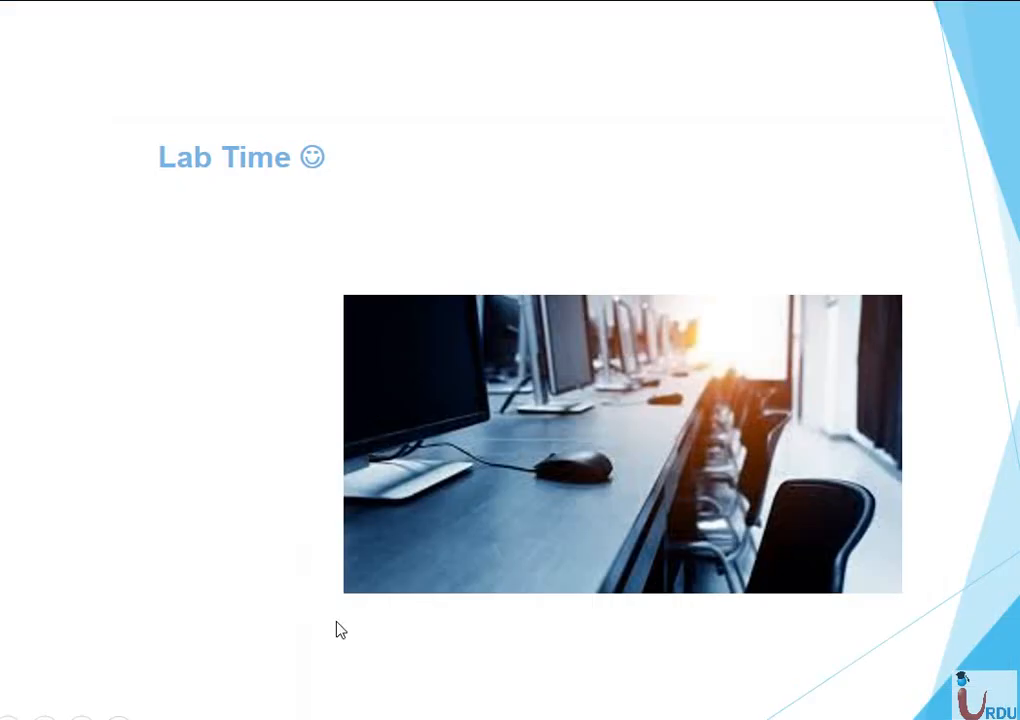
pyautogui.hotkey('alt', 'Tab')
pyautogui.hotkey('alt', 'Tab')
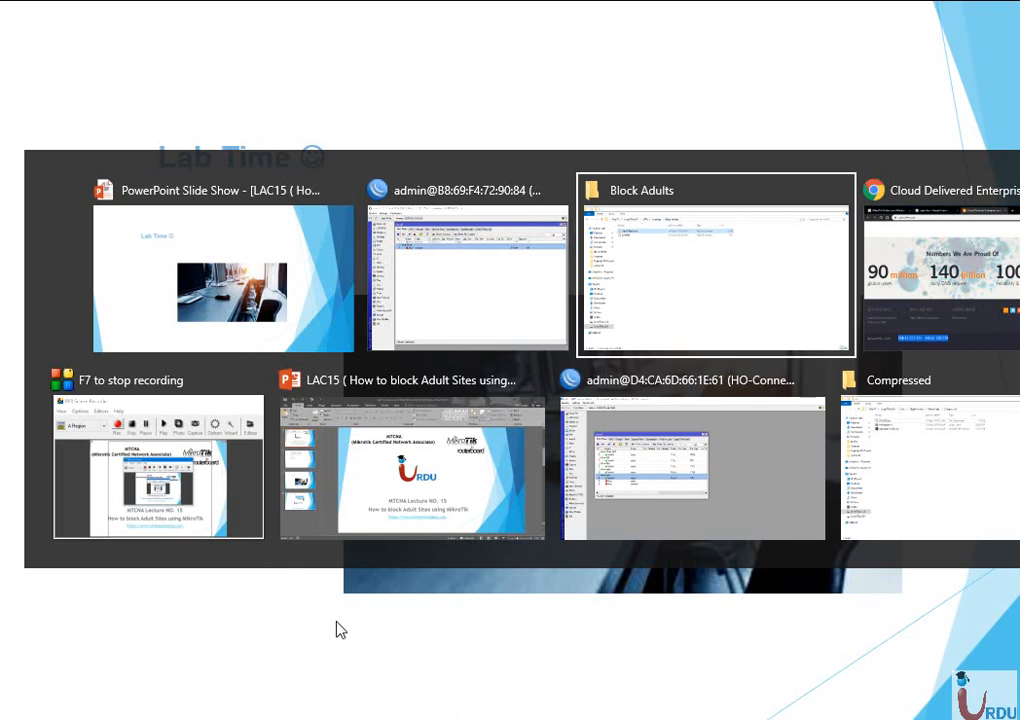
pyautogui.hotkey('alt', 'Tab')
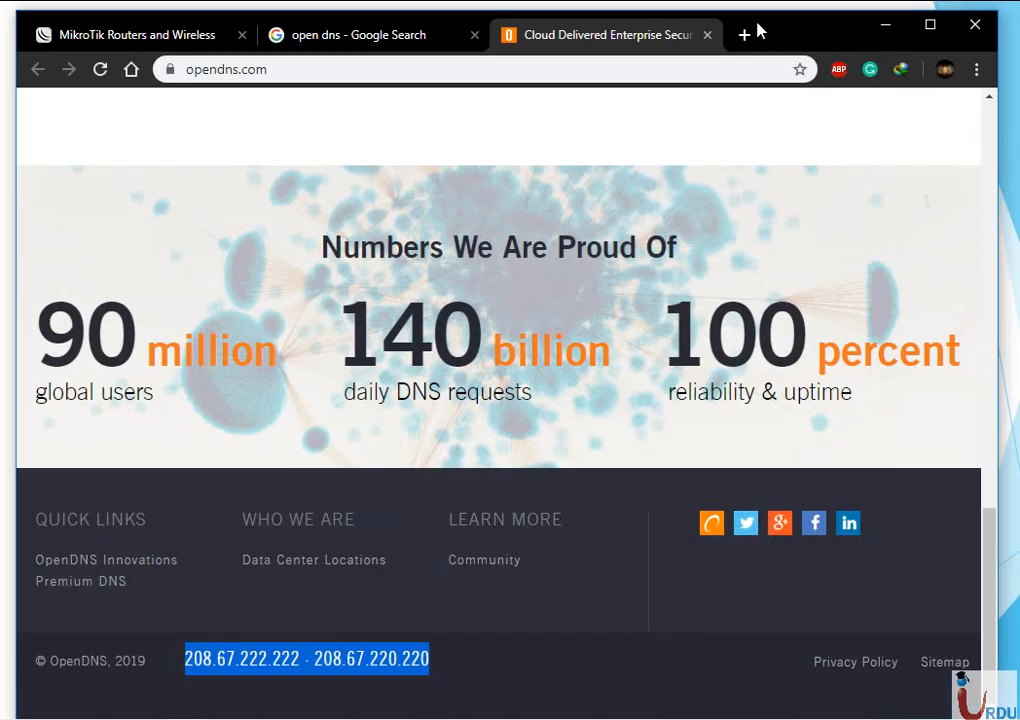
pyautogui.click(748, 33)
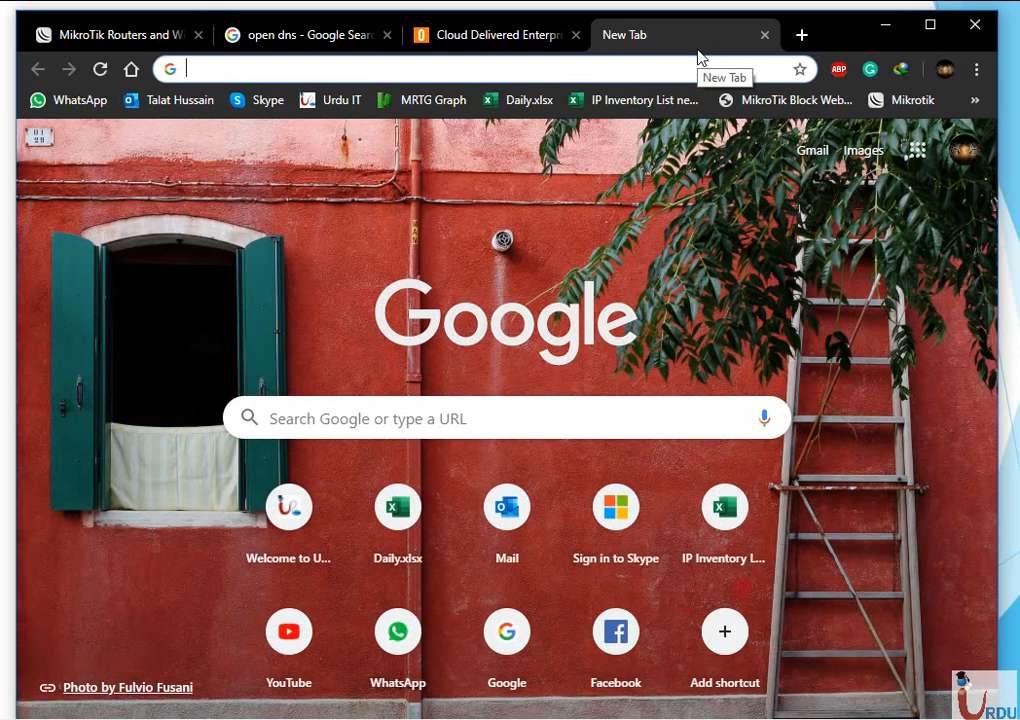
pyautogui.write('porn')
pyautogui.write('hub')
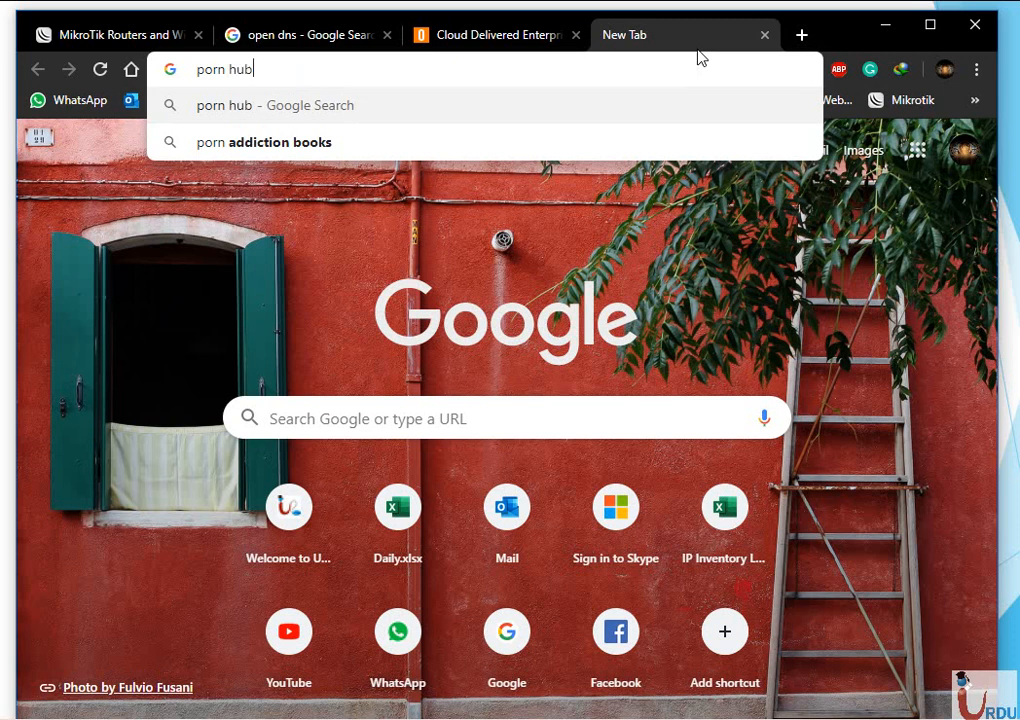
pyautogui.press('Return')
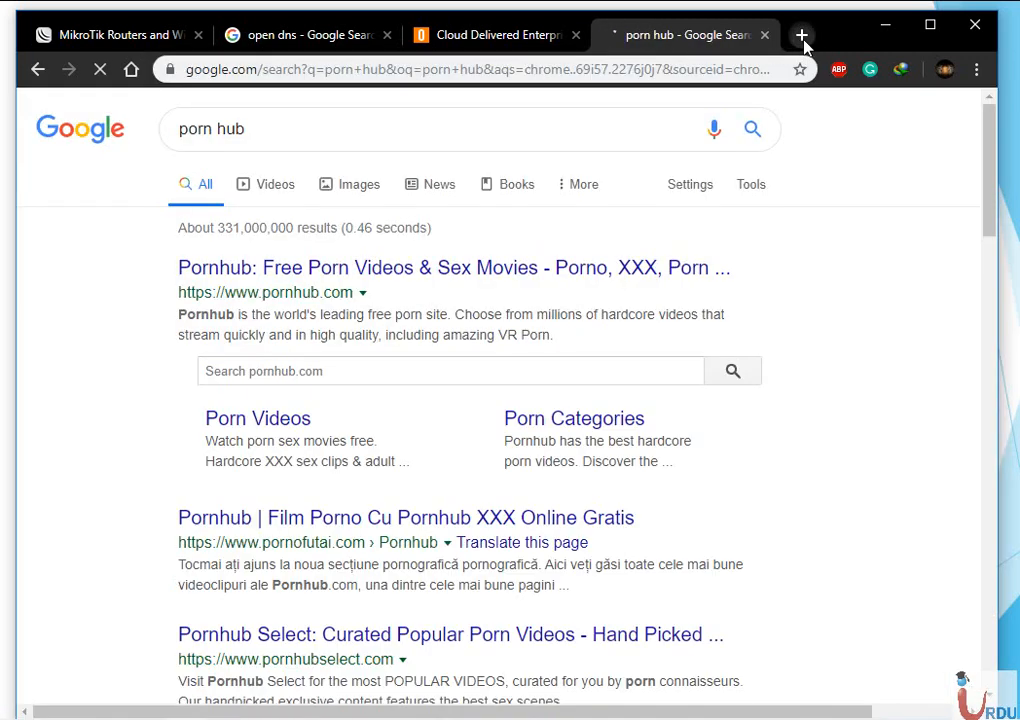
pyautogui.click(801, 34)
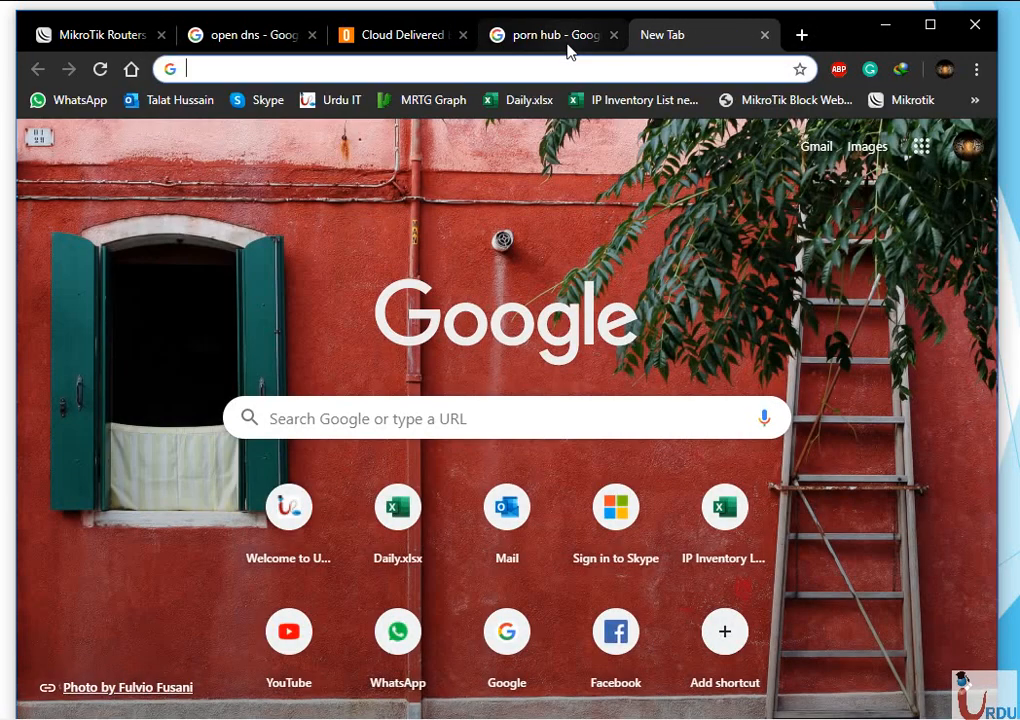
pyautogui.click(566, 40)
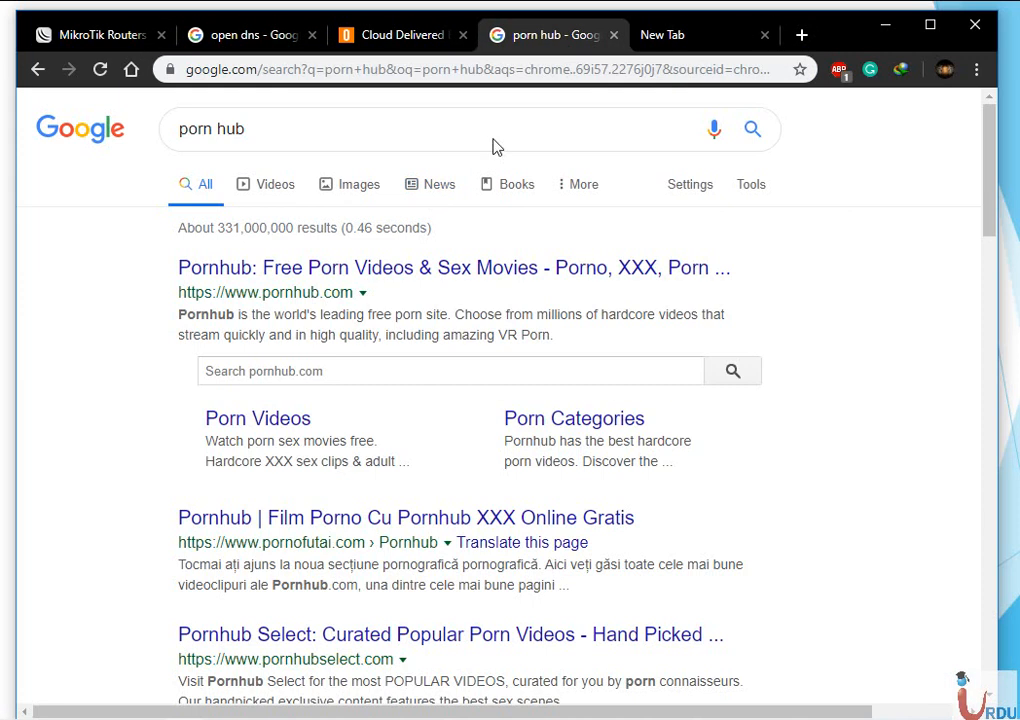
pyautogui.click(487, 268)
pyautogui.click(670, 34)
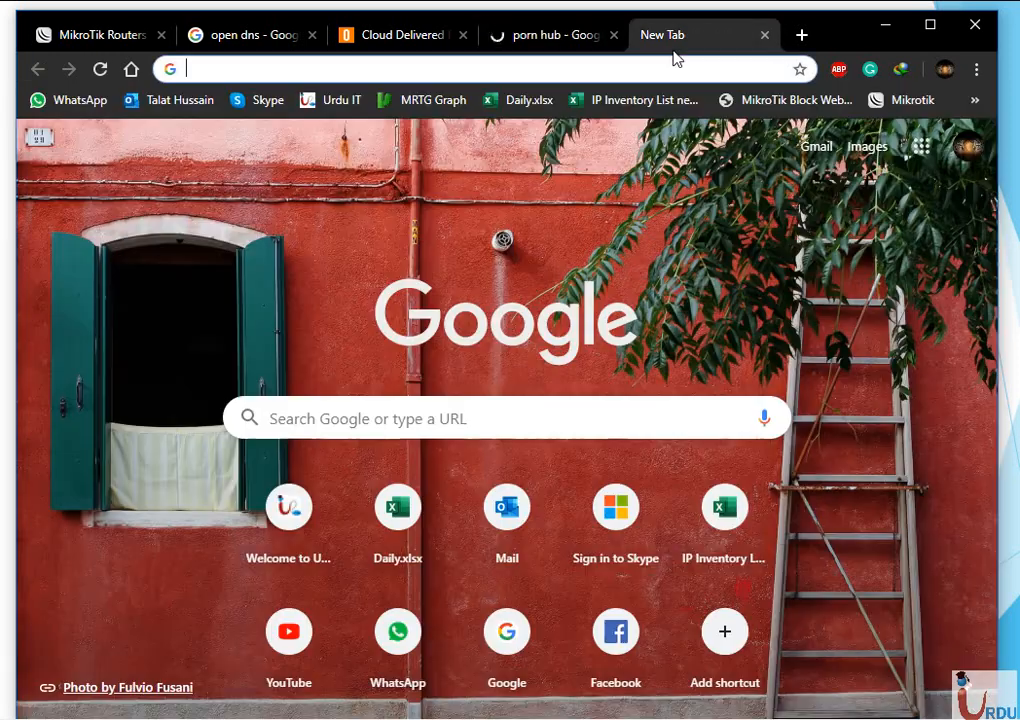
pyautogui.click(541, 42)
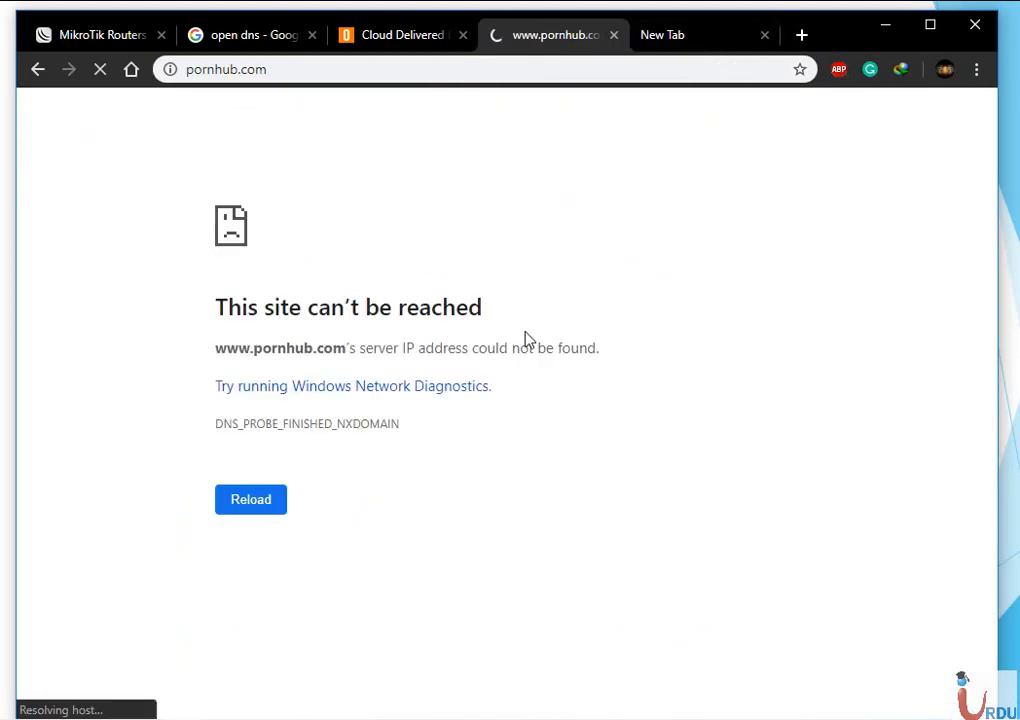
pyautogui.click(688, 46)
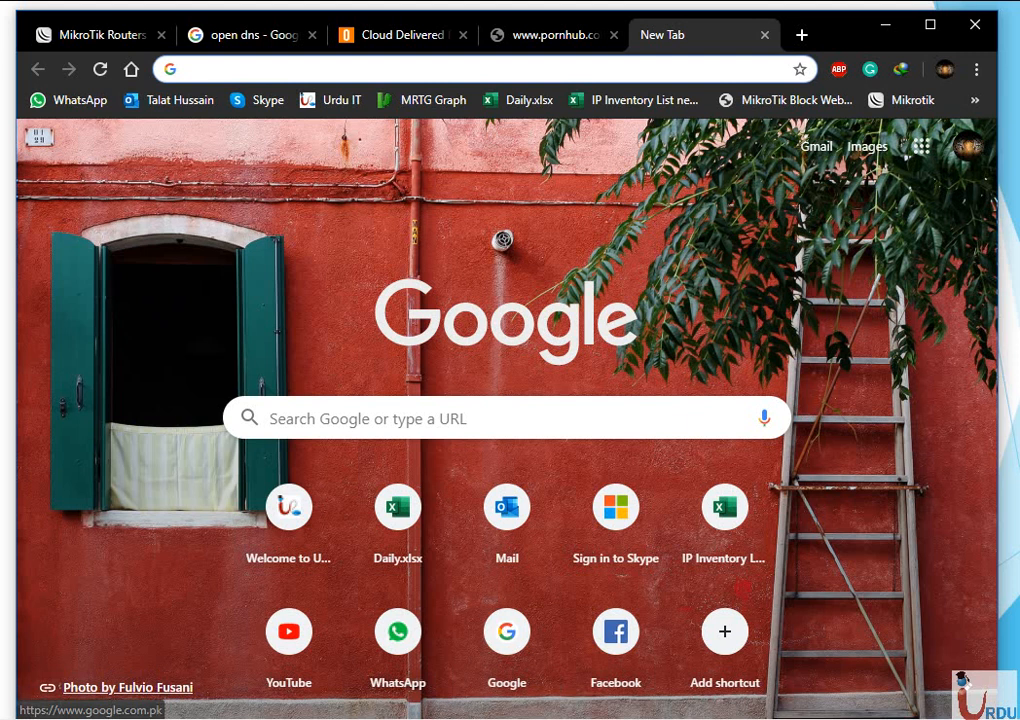
# Reopen Adult Block.txt from the Block Adults folder, examine where site entries end in the expression, and close the file.
pyautogui.click(95, 718)
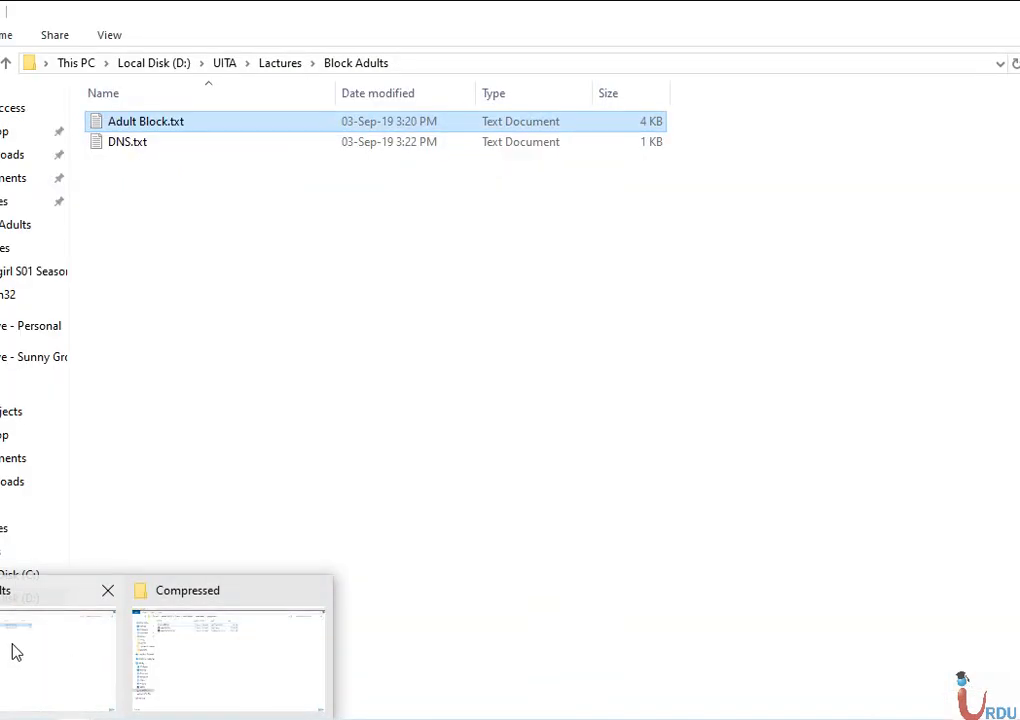
pyautogui.click(11, 651)
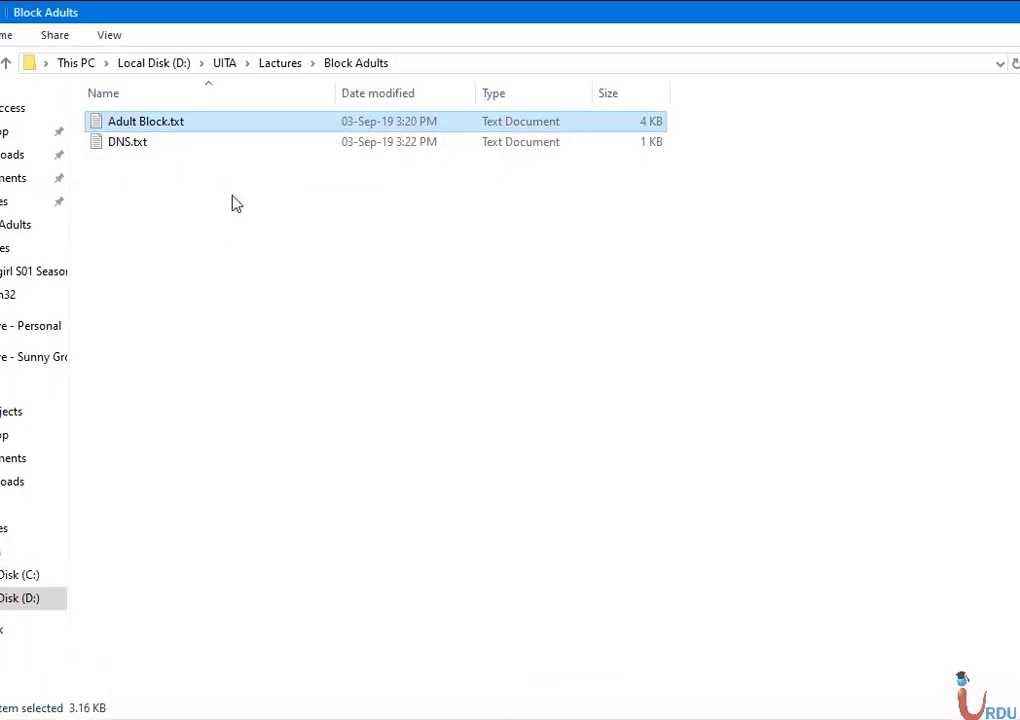
pyautogui.press('Return')
pyautogui.scroll(-10, 905, 575)
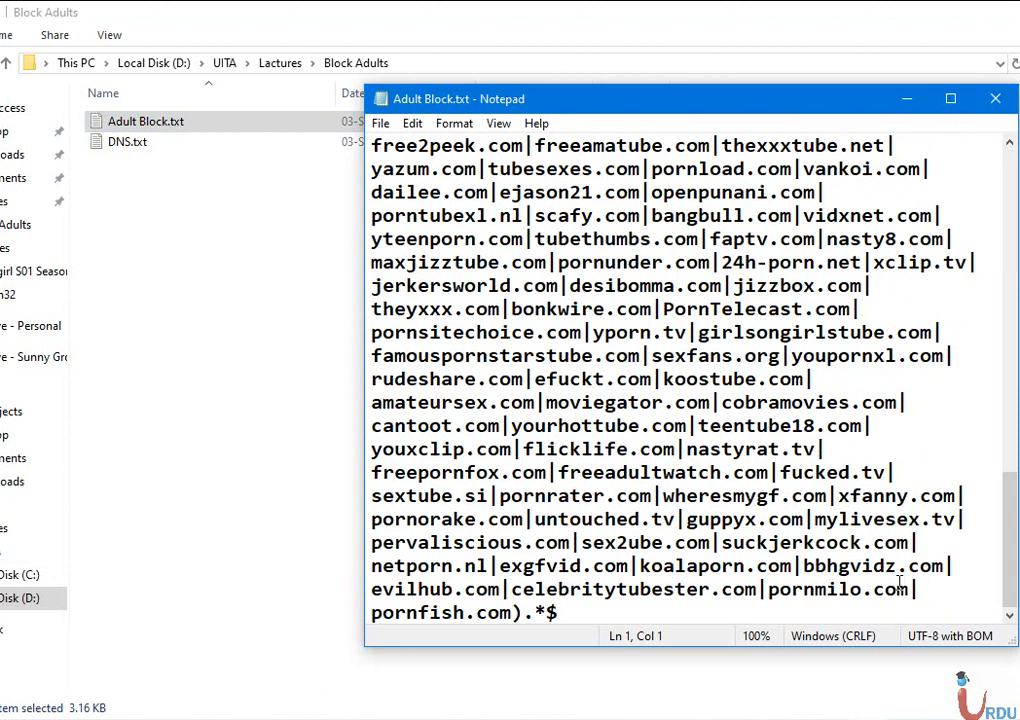
pyautogui.click(915, 589)
pyautogui.click(996, 100)
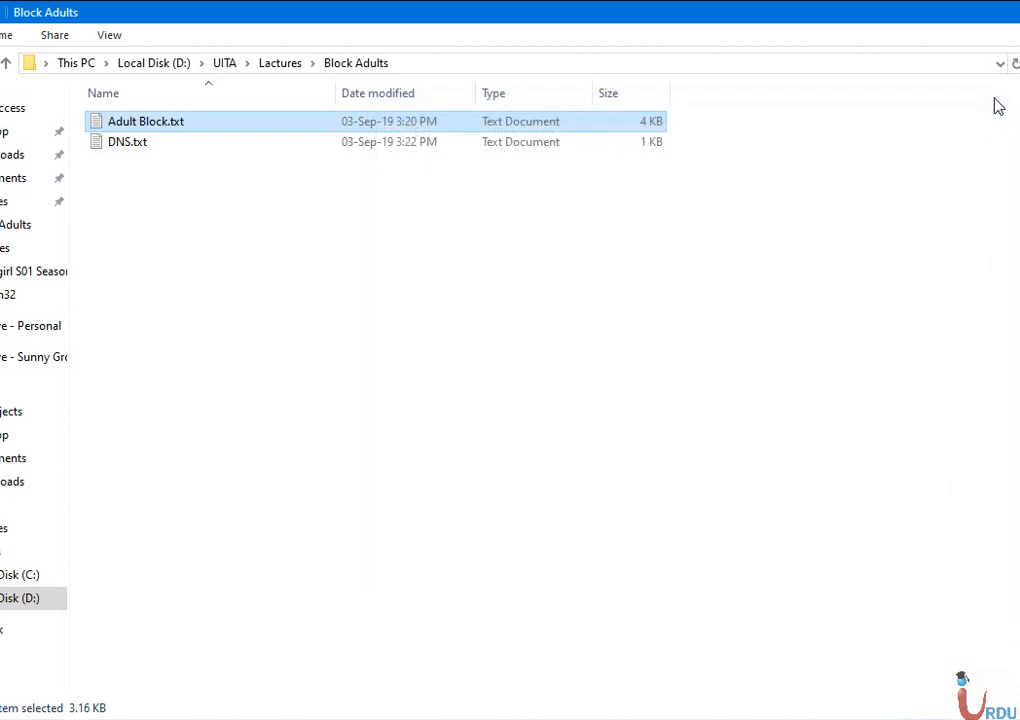
# Close the pornhub.com tab and the blank tab in Chrome, and return to the slide show to present the Thank You slide.
pyautogui.hotkey('alt', 'Tab')
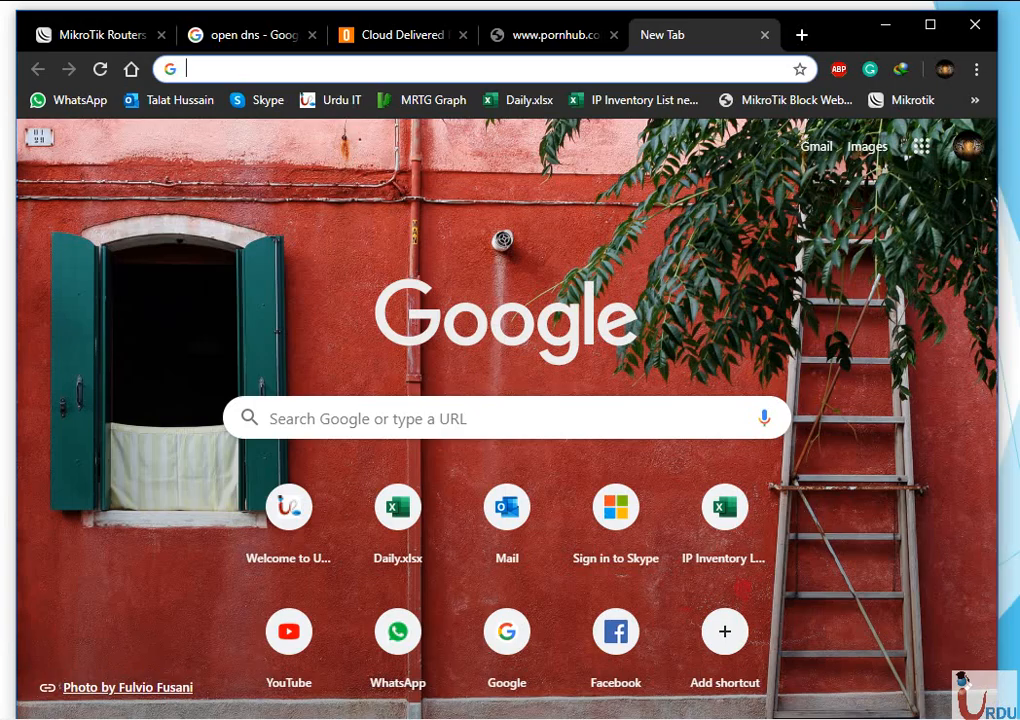
pyautogui.click(613, 36)
pyautogui.click(613, 36)
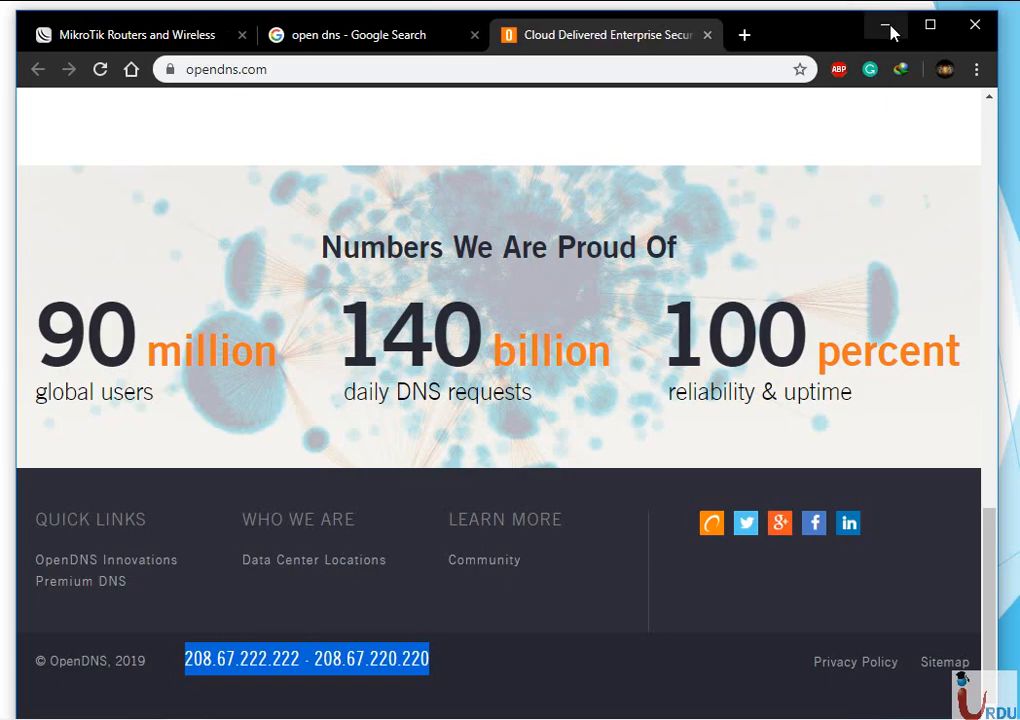
pyautogui.click(885, 24)
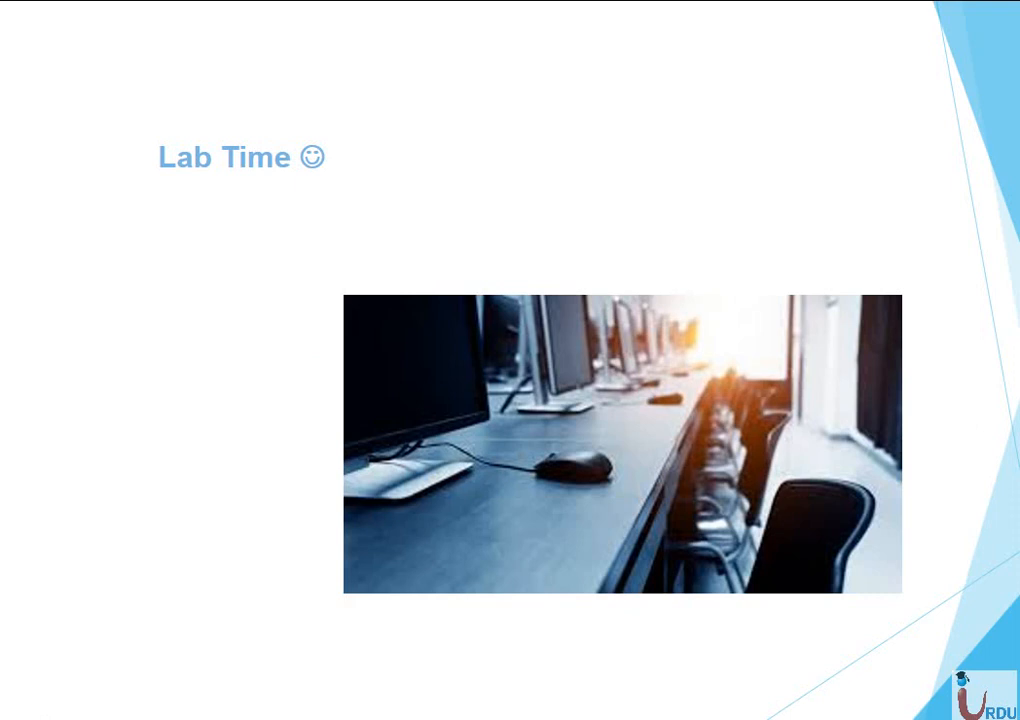
pyautogui.click(632, 22)
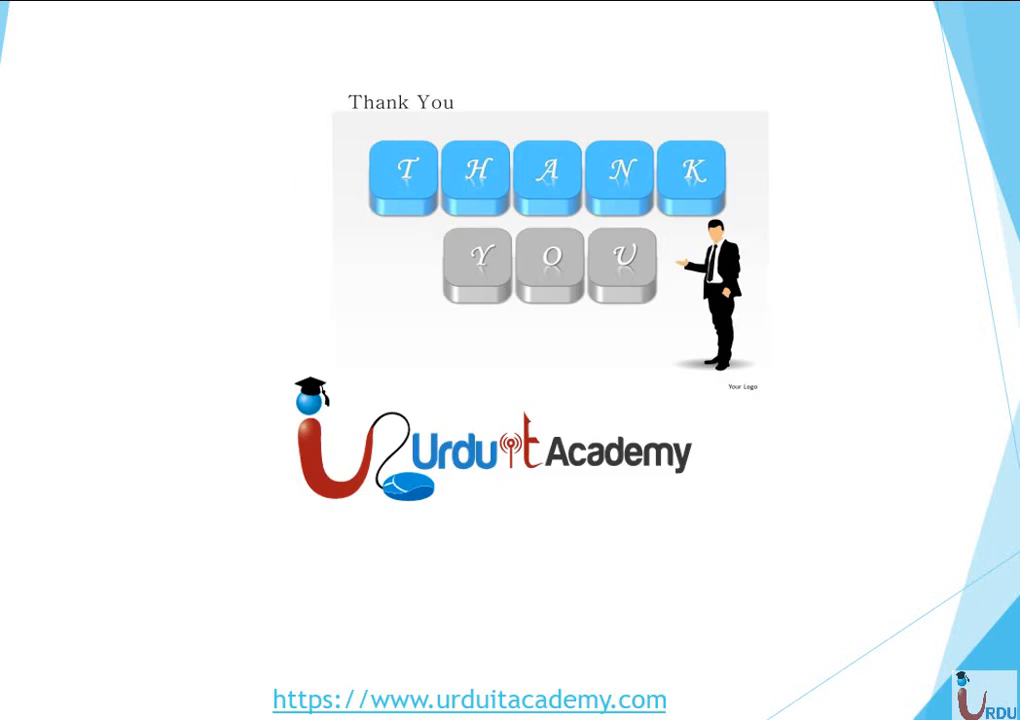